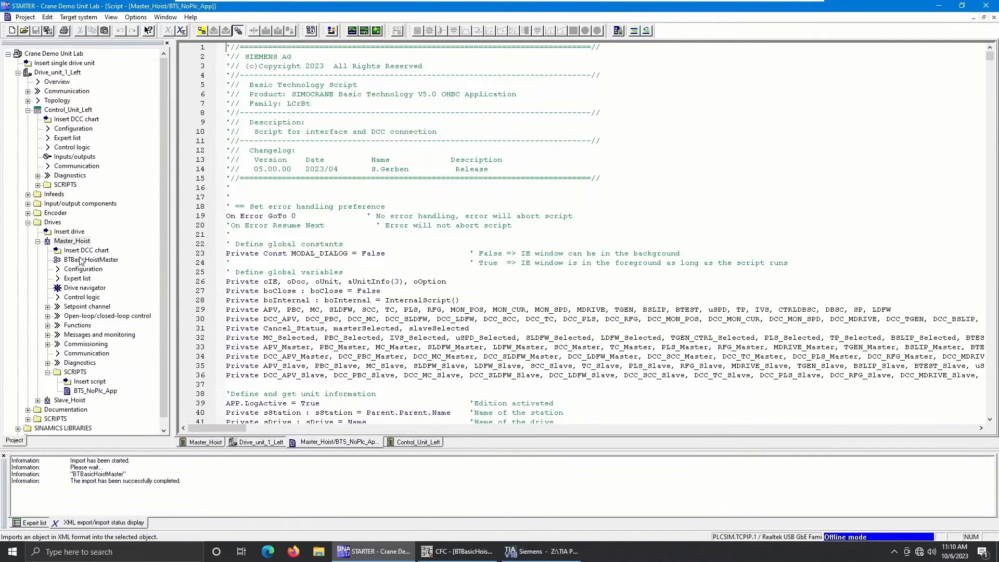
Import the BTBasicHoistSlave XML file from the DCCs_Script folder into the Slave_Hoist drive
{"action": "left_click", "coordinate": [37, 242]}
{"action": "left_click", "coordinate": [37, 251]}
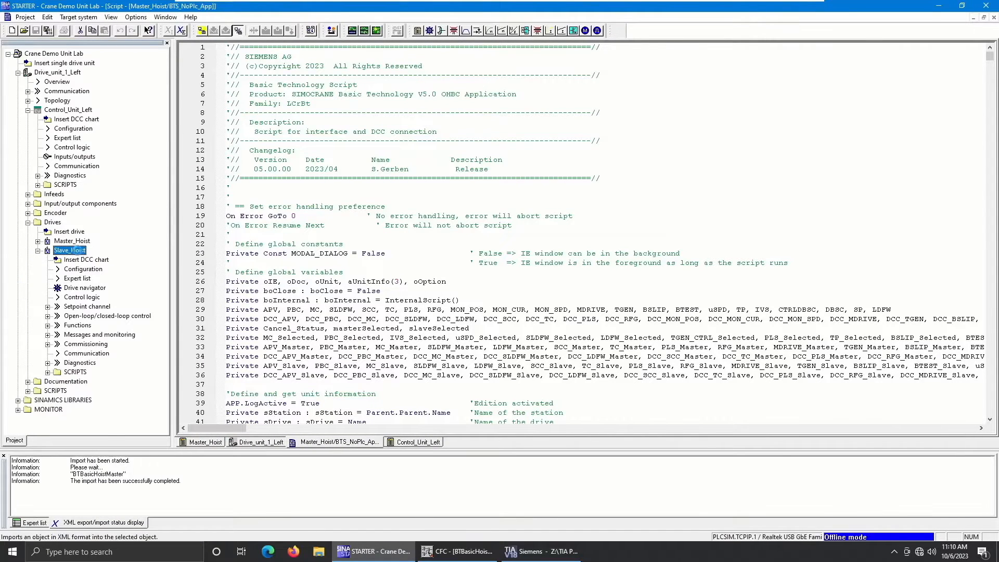
{"action": "right_click", "coordinate": [69, 251]}
{"action": "mouse_move", "coordinate": [177, 364]}
{"action": "left_click", "coordinate": [269, 379]}
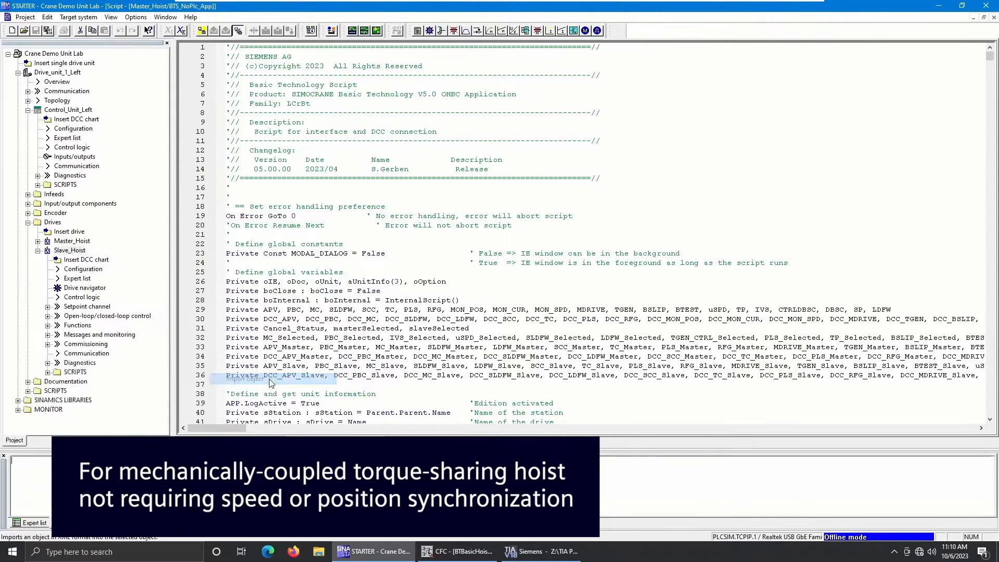
{"action": "left_click", "coordinate": [203, 69]}
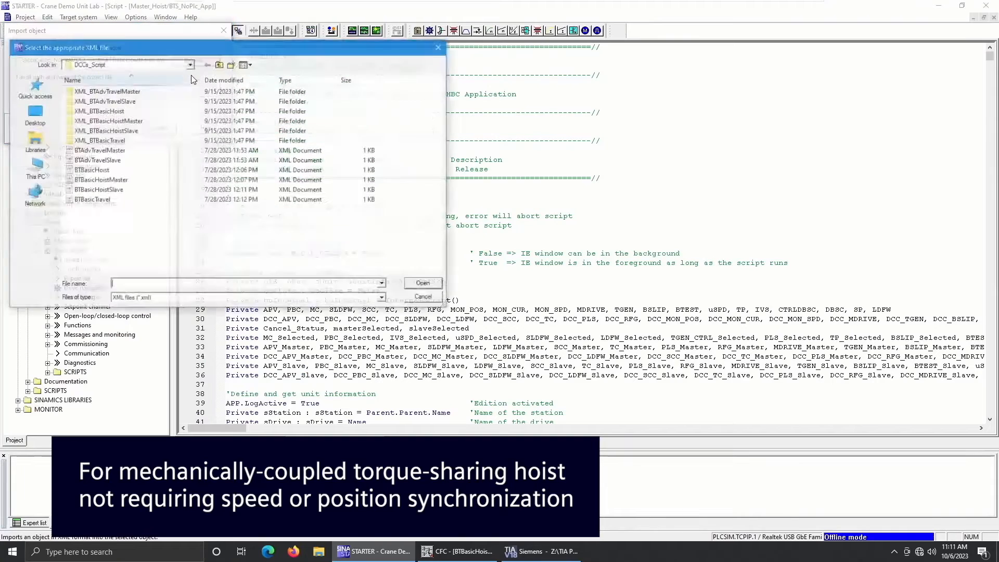
{"action": "left_click", "coordinate": [133, 190]}
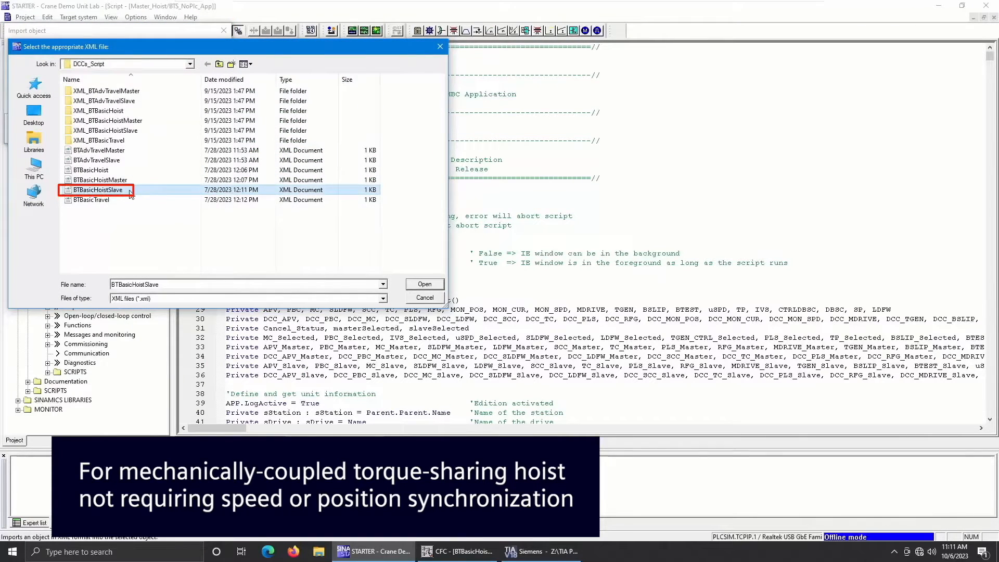
{"action": "left_click", "coordinate": [429, 286]}
{"action": "left_click", "coordinate": [97, 127]}
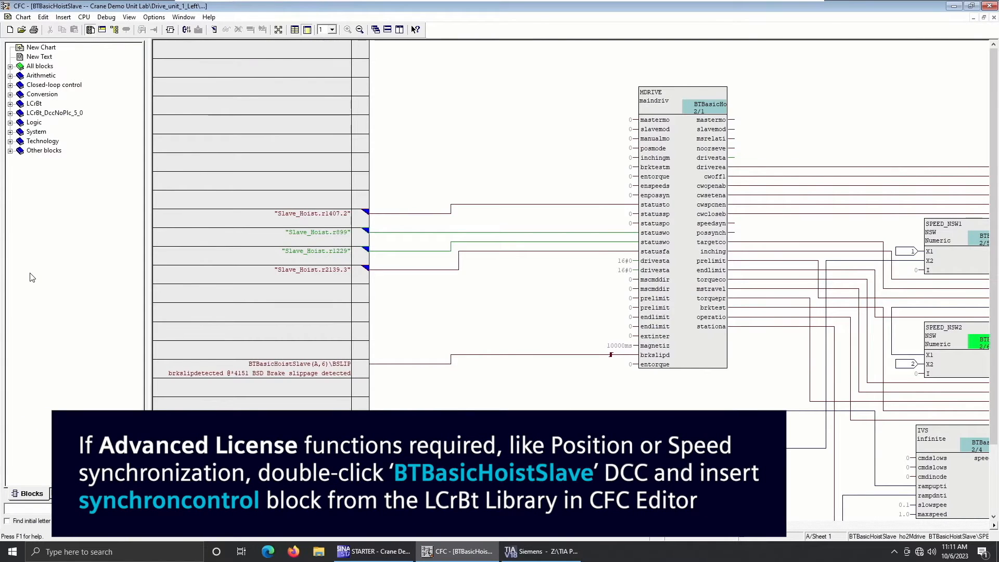
Insert a synchroncontrol block from the LCrBt library into the empty area above the TGEN block in the BTBasicHoistSlave chart
{"action": "double_click", "coordinate": [508, 147]}
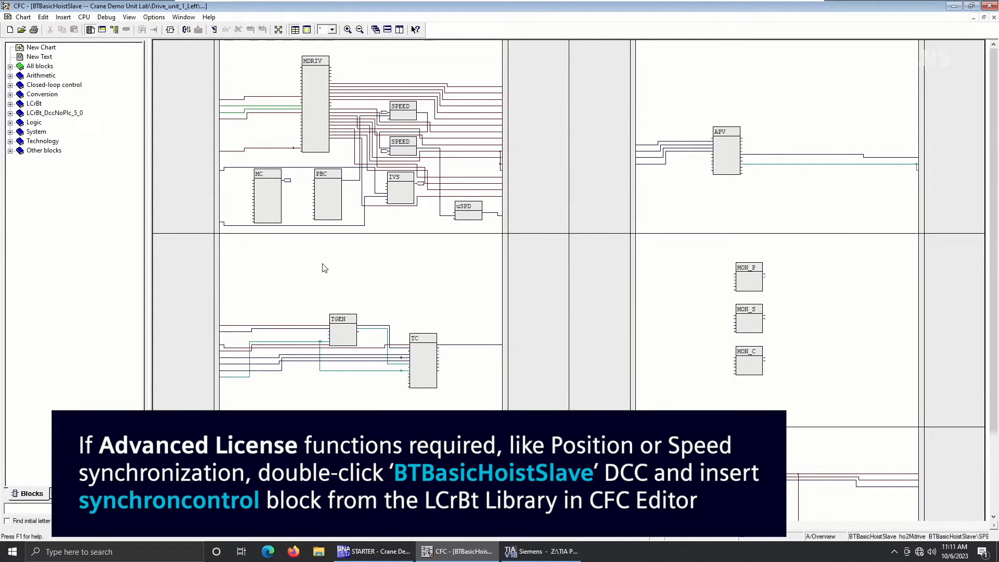
{"action": "left_click", "coordinate": [10, 113]}
{"action": "left_click", "coordinate": [10, 113]}
{"action": "left_click", "coordinate": [10, 103]}
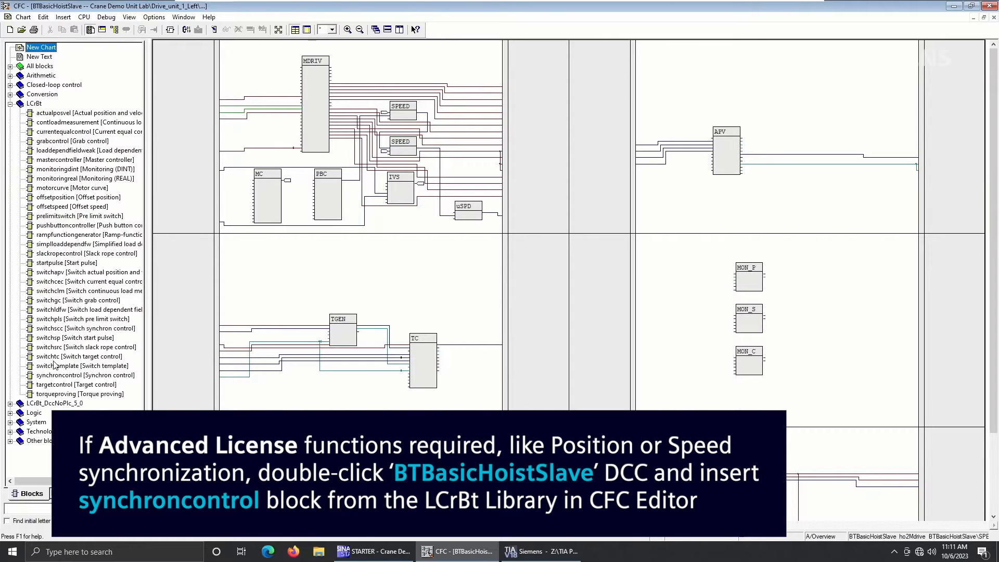
{"action": "left_click_drag", "start_coordinate": [54, 375], "coordinate": [289, 298]}
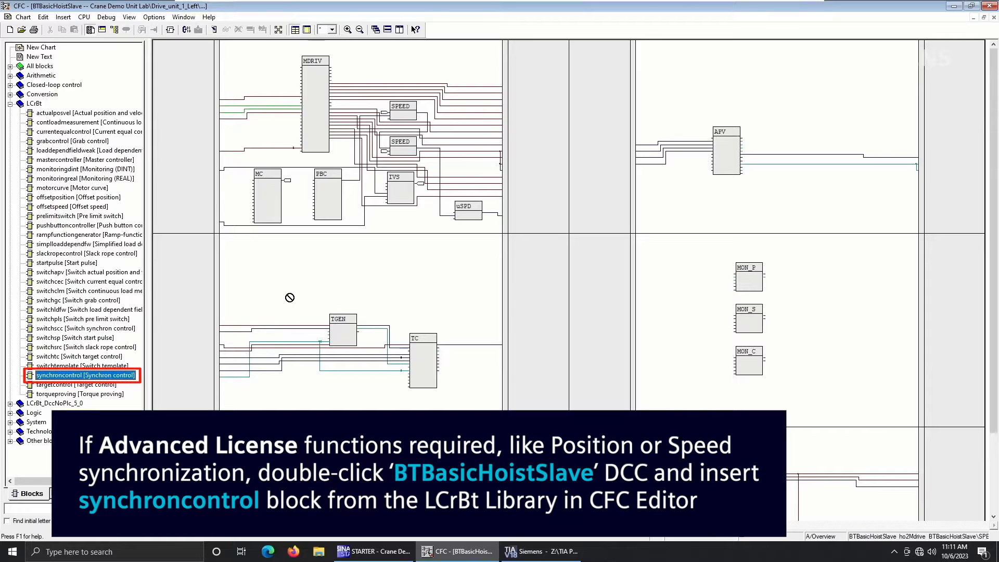
{"action": "left_click_drag", "start_coordinate": [290, 297], "coordinate": [267, 293]}
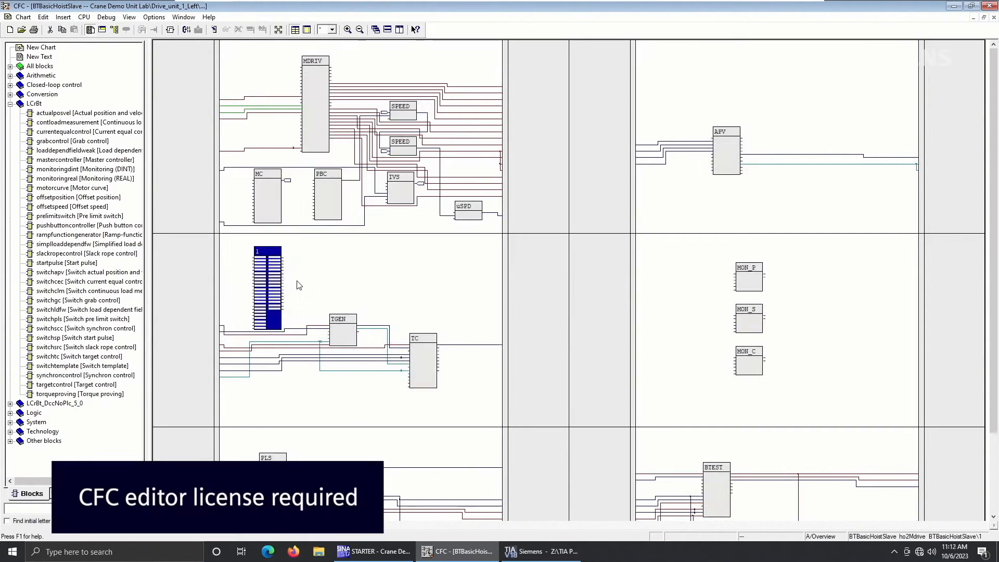
Rename the new synchroncontrol block to SCC and return to the chart overview
{"action": "double_click", "coordinate": [299, 284]}
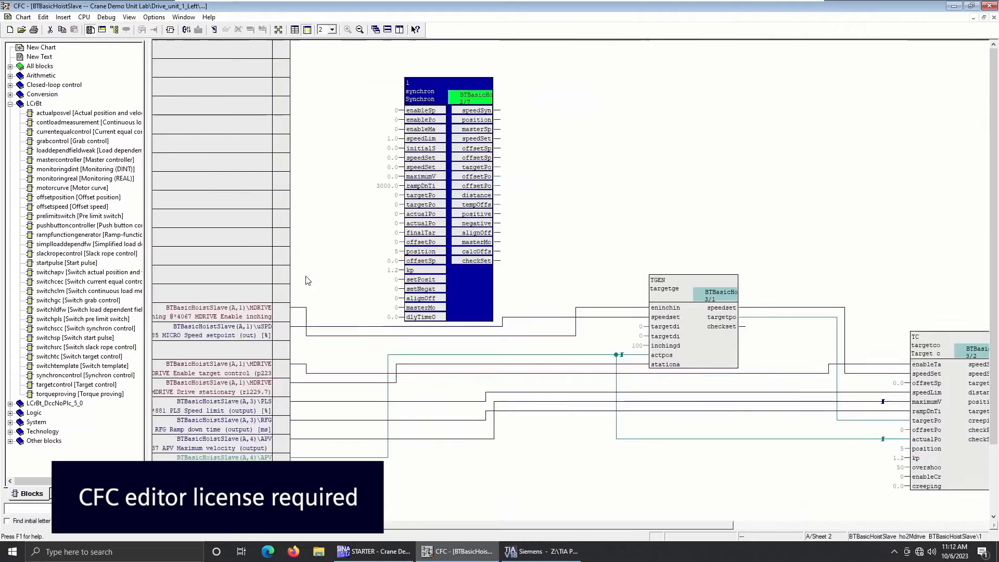
{"action": "double_click", "coordinate": [438, 86]}
{"action": "key", "text": "Caps_Lock"}
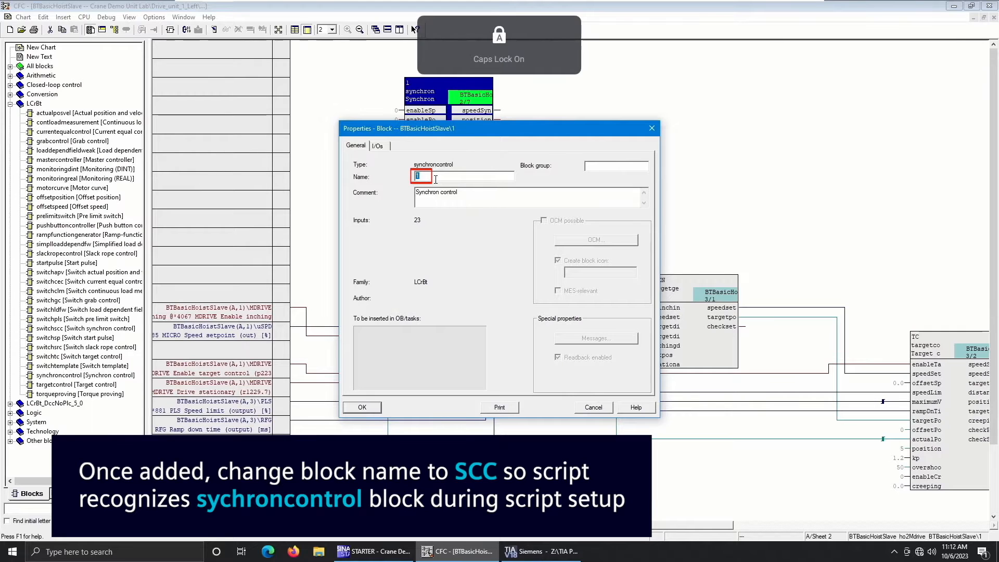
{"action": "type", "text": "SCC"}
{"action": "key", "text": "Return"}
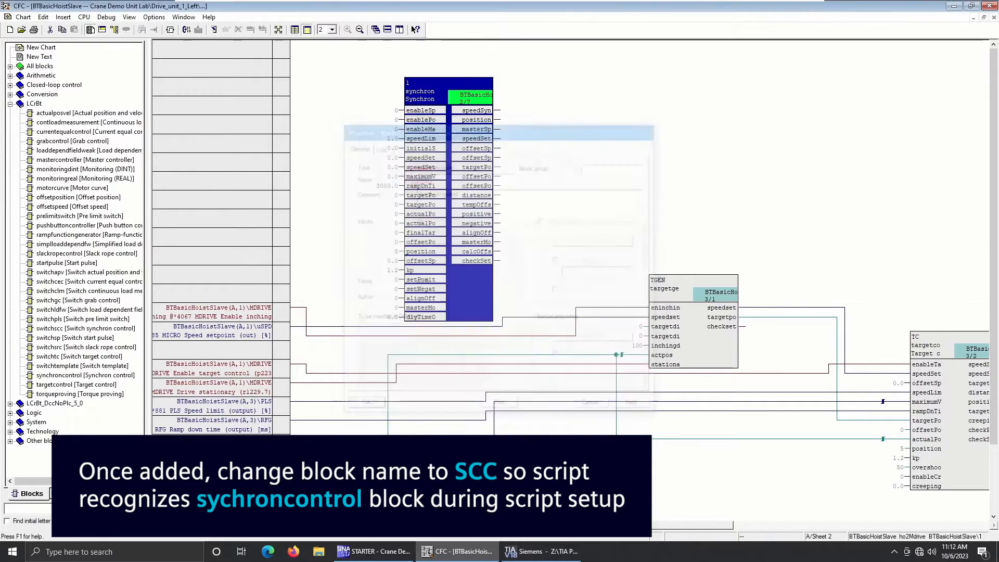
{"action": "key", "text": "Caps_Lock"}
{"action": "double_click", "coordinate": [619, 165]}
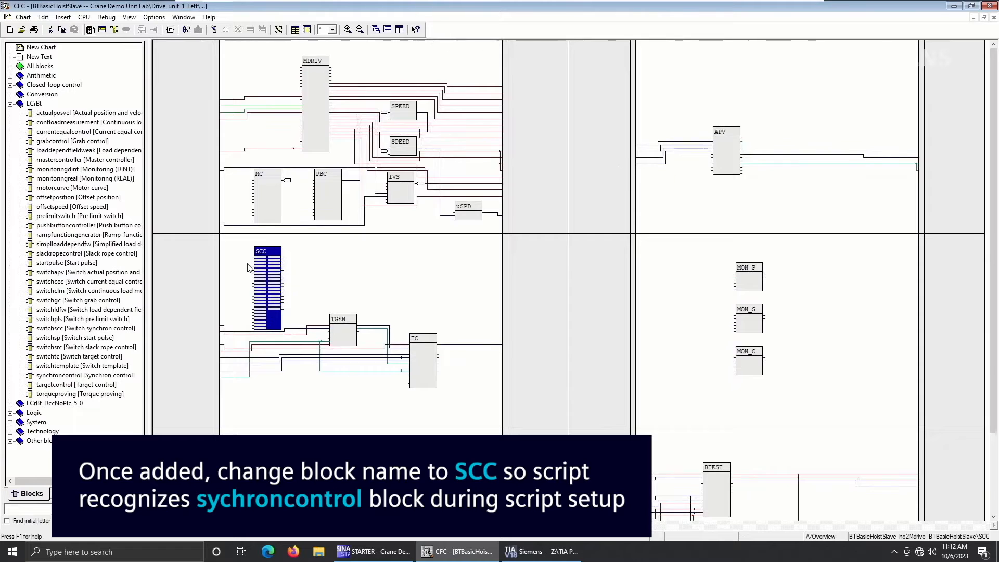
{"action": "left_click", "coordinate": [306, 279]}
Switch to STARTER, then accept and compile the BTBasicHoistSlave and BTBasicHoistMaster charts
{"action": "left_click", "coordinate": [373, 551]}
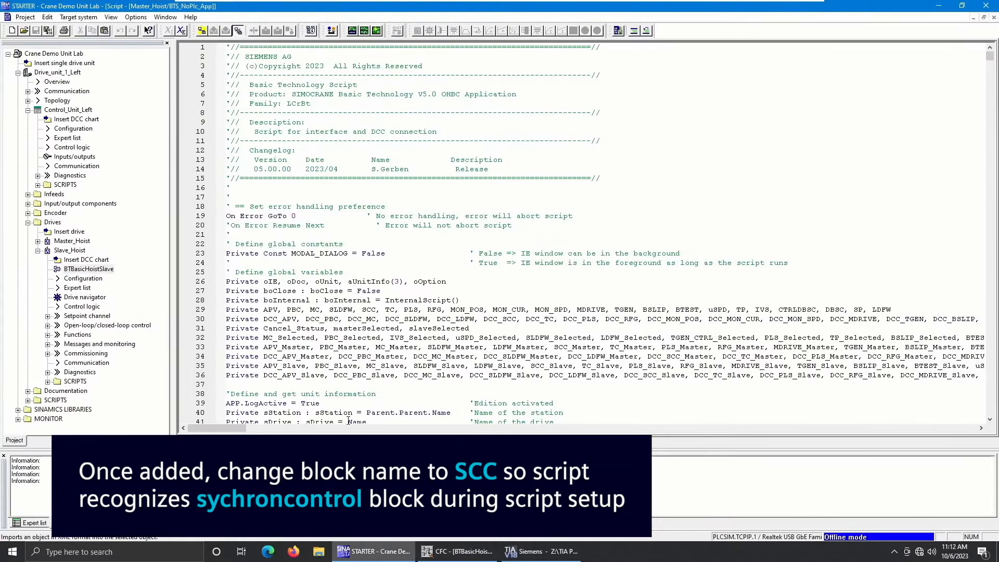
{"action": "left_click", "coordinate": [74, 269]}
{"action": "right_click", "coordinate": [73, 269]}
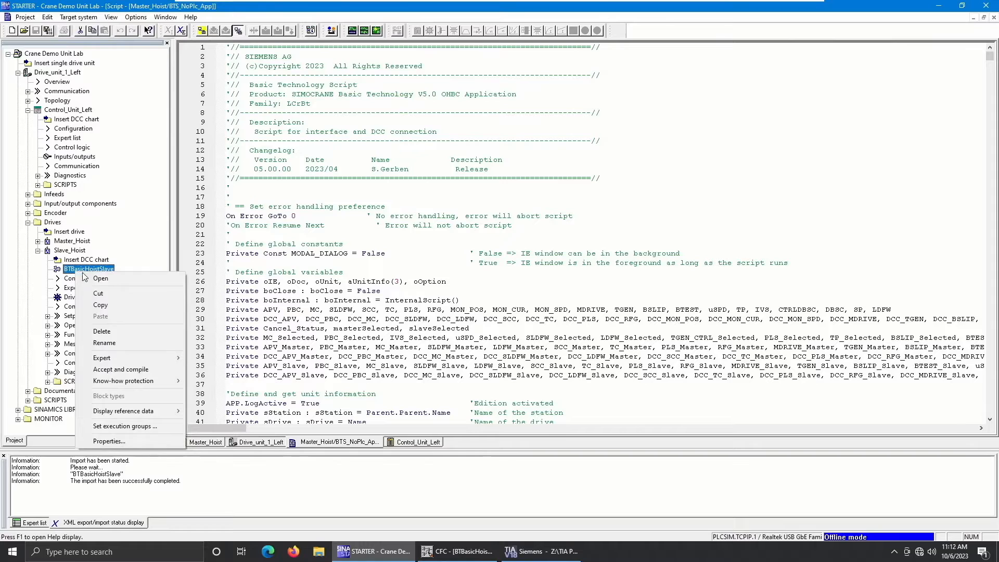
{"action": "left_click", "coordinate": [130, 371]}
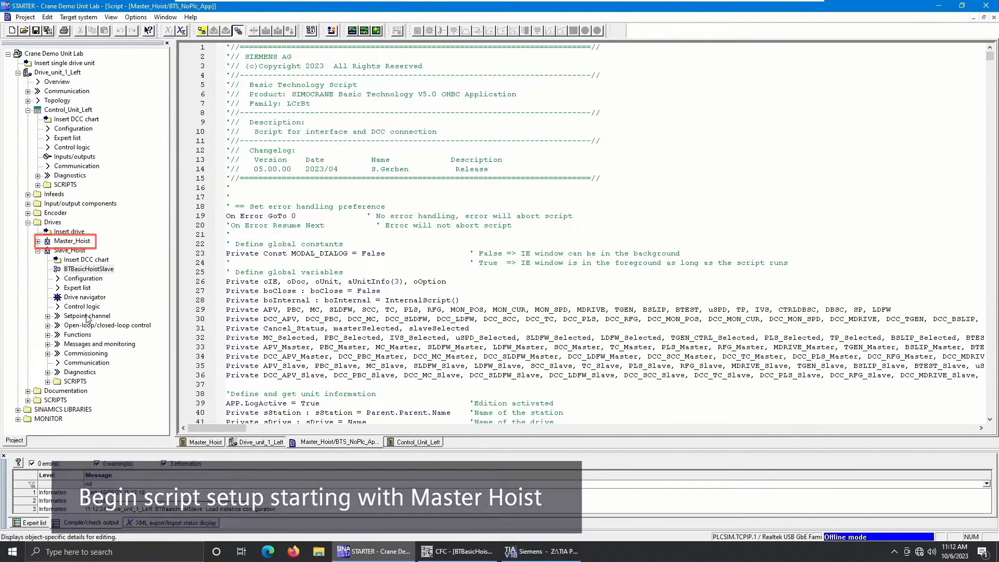
{"action": "left_click", "coordinate": [37, 241]}
{"action": "right_click", "coordinate": [78, 260]}
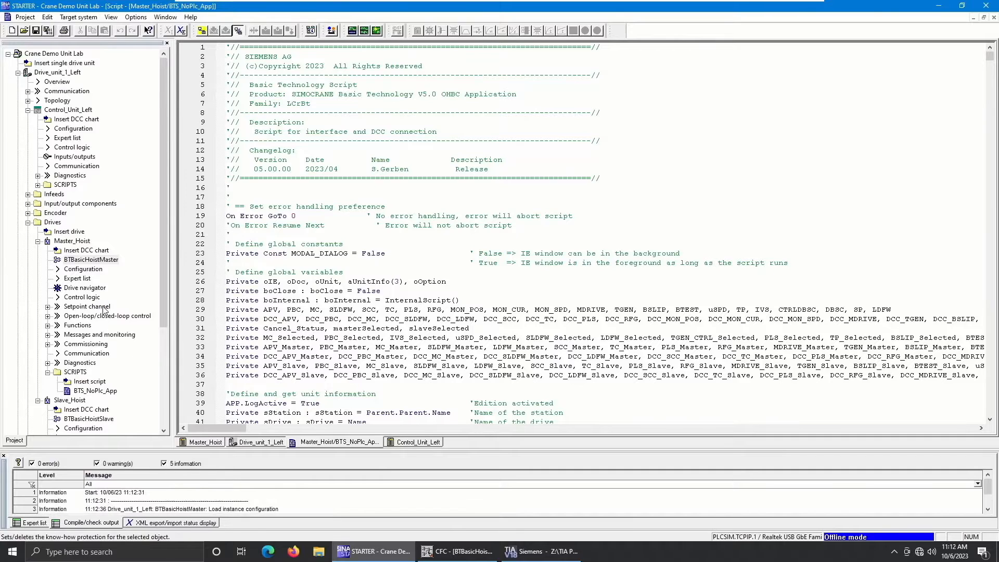
Open the BTS_NoPlc_App script under Master_Hoist and run it
{"action": "scroll", "coordinate": [104, 308], "scroll_direction": "down", "scroll_amount": 5}
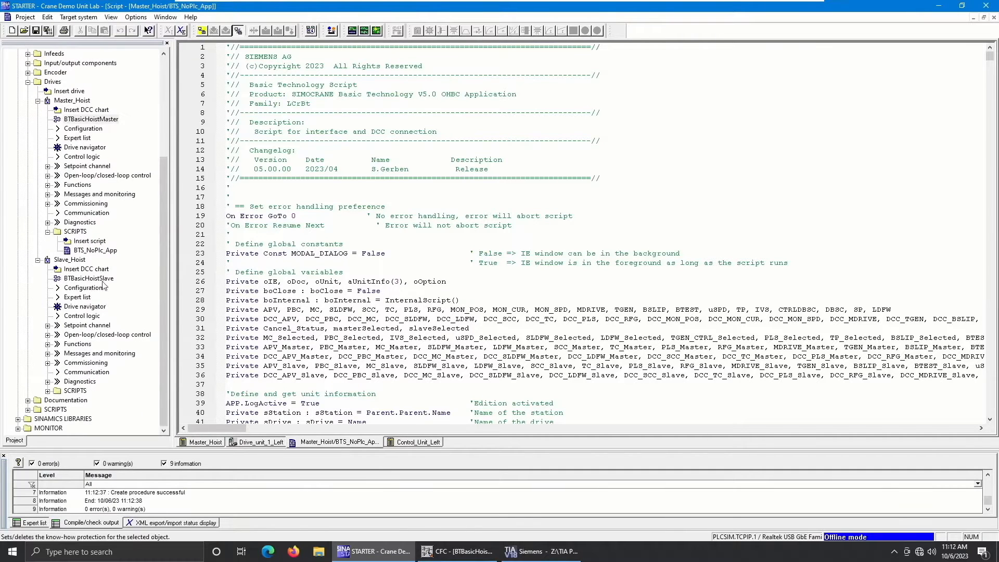
{"action": "double_click", "coordinate": [65, 390]}
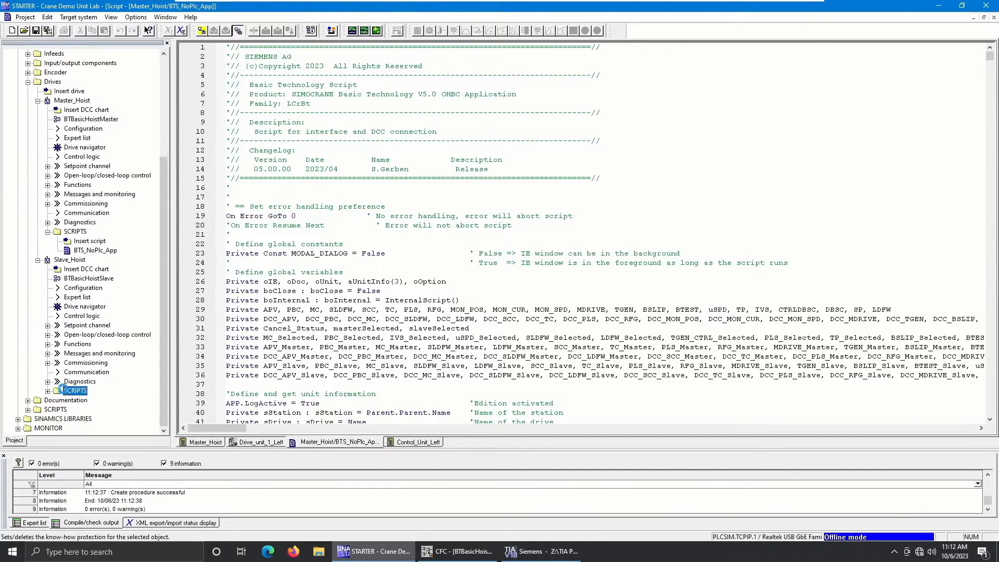
{"action": "double_click", "coordinate": [91, 250]}
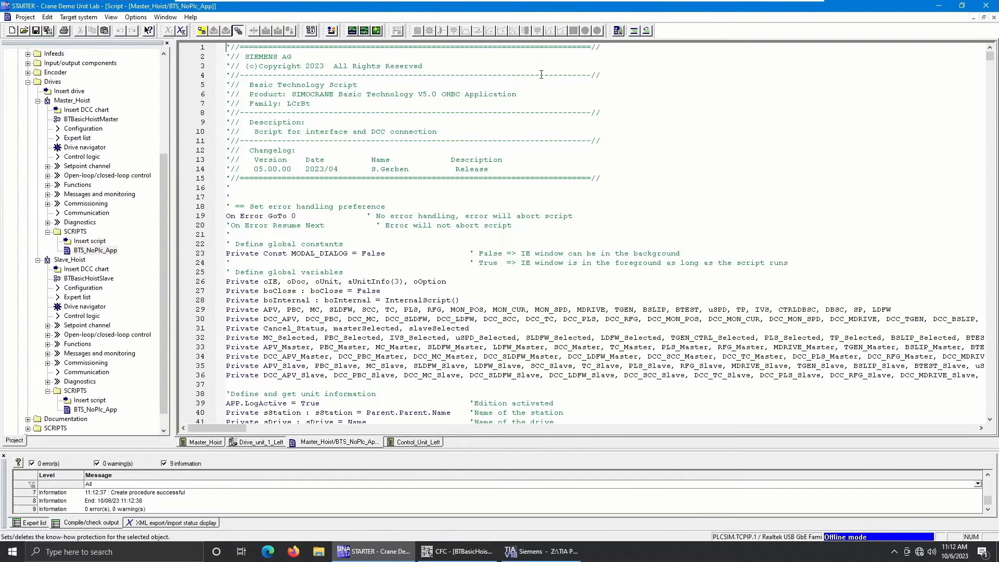
{"action": "left_click", "coordinate": [618, 31]}
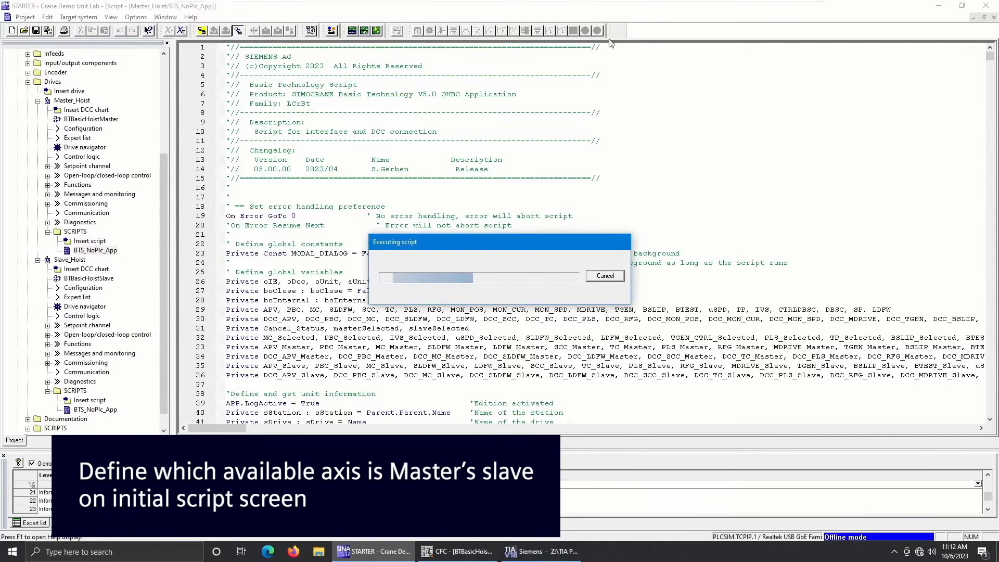
Select Slave_Hoist as the slave of Master_Hoist in the script's initial window and connect
{"action": "left_click", "coordinate": [146, 137]}
{"action": "left_click", "coordinate": [114, 146]}
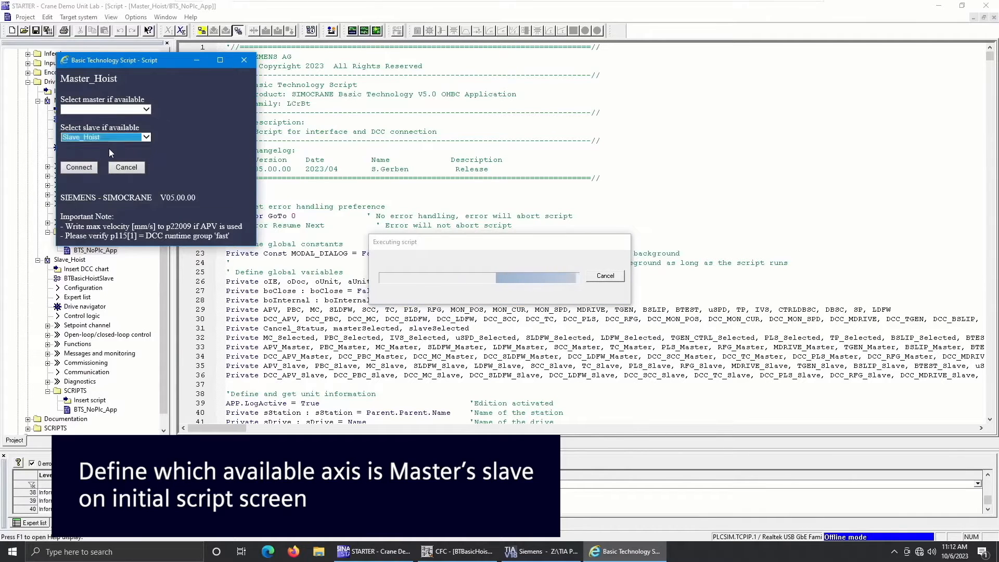
{"action": "left_click", "coordinate": [90, 167]}
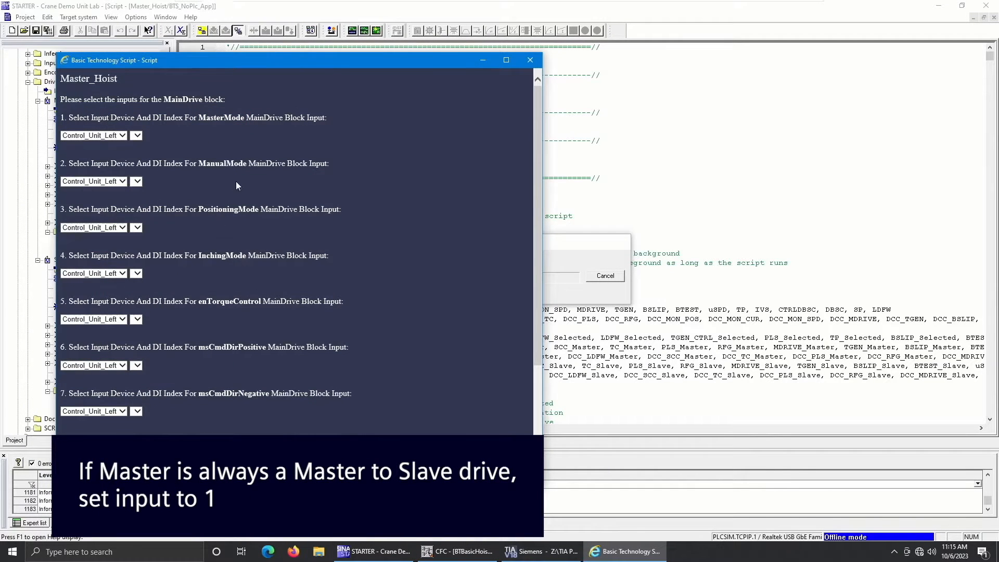
Set the MasterMode input to 1 and assign ManualMode to Control_Unit_Left, DI 0
{"action": "left_click", "coordinate": [104, 136]}
{"action": "left_click", "coordinate": [93, 160]}
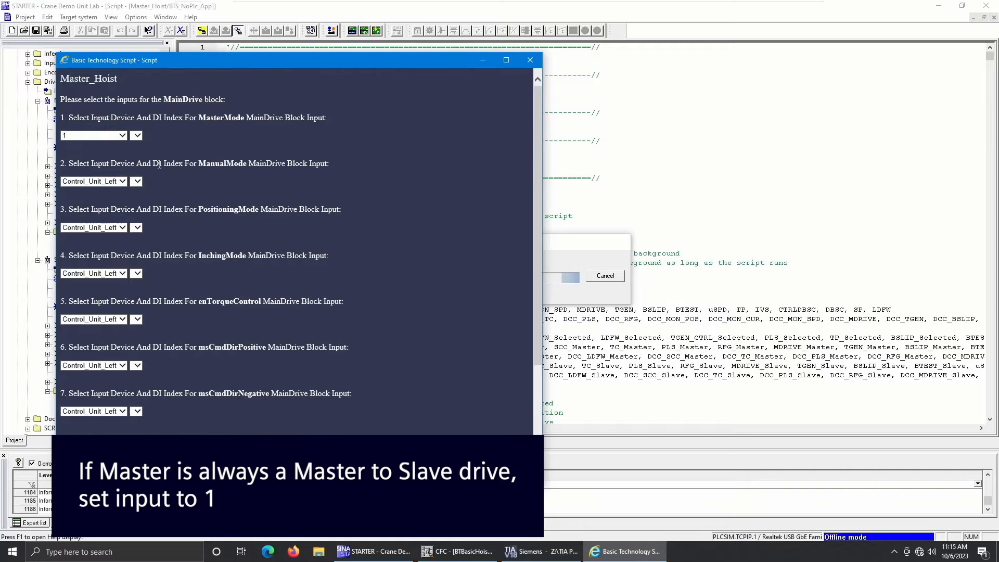
{"action": "left_click", "coordinate": [109, 183]}
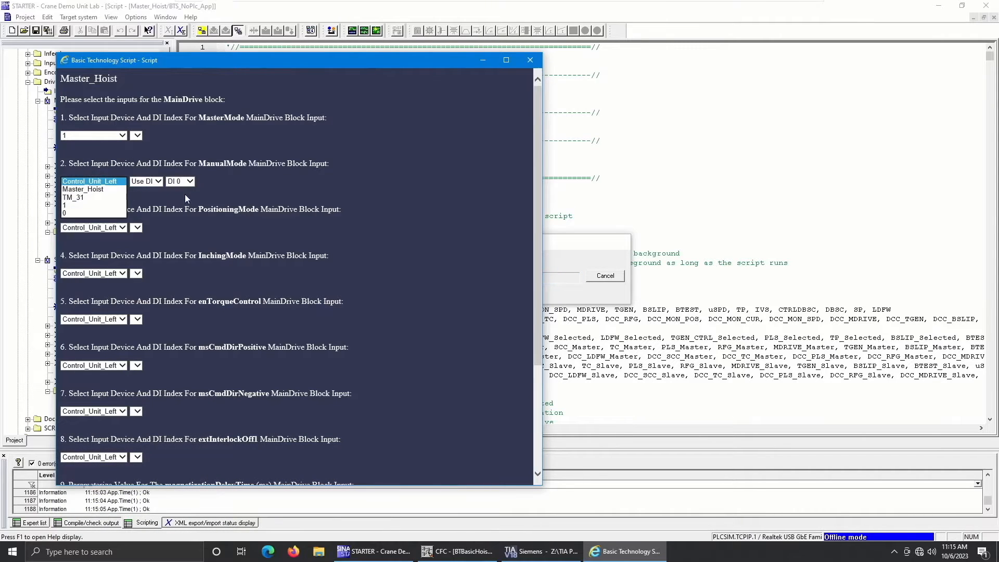
{"action": "left_click", "coordinate": [178, 207]}
Assign PositioningMode to Control_Unit_Left DI 1 and InchingMode to Control_Unit_Left DI 2
{"action": "left_click", "coordinate": [118, 228]}
{"action": "left_click", "coordinate": [176, 229]}
{"action": "left_click", "coordinate": [174, 237]}
{"action": "left_click", "coordinate": [104, 273]}
{"action": "left_click", "coordinate": [91, 284]}
{"action": "left_click", "coordinate": [179, 274]}
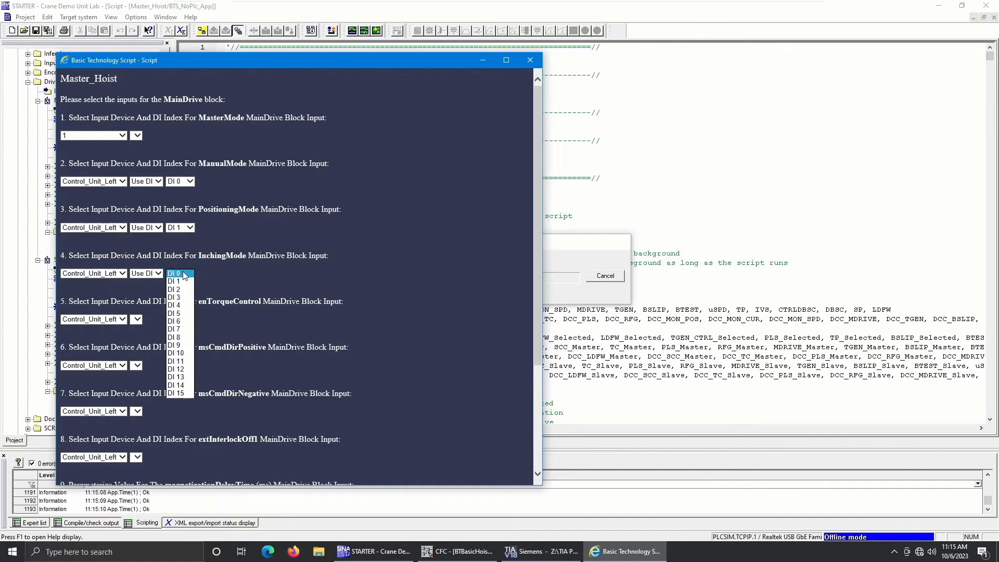
{"action": "left_click", "coordinate": [182, 291]}
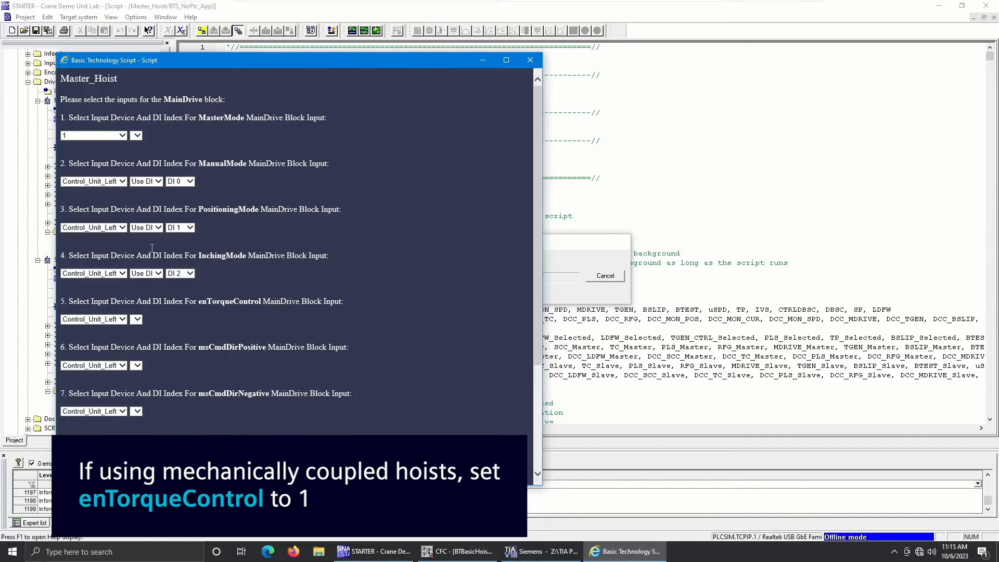
Set the PositioningMode and InchingMode inputs of the MainDrive block to 0
{"action": "left_click", "coordinate": [112, 229]}
{"action": "left_click", "coordinate": [114, 252]}
{"action": "left_click", "coordinate": [115, 274]}
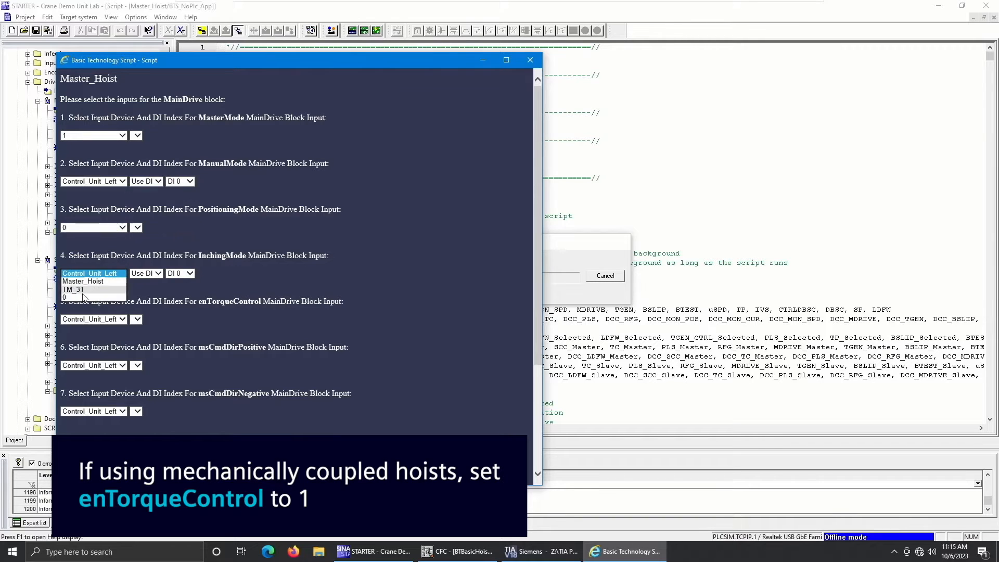
{"action": "left_click", "coordinate": [116, 297]}
Try 1 for the enTorqueControl input of the MainDrive block, but finally set it to 0
{"action": "scroll", "coordinate": [188, 253], "scroll_direction": "down", "scroll_amount": 1}
{"action": "left_click", "coordinate": [109, 256]}
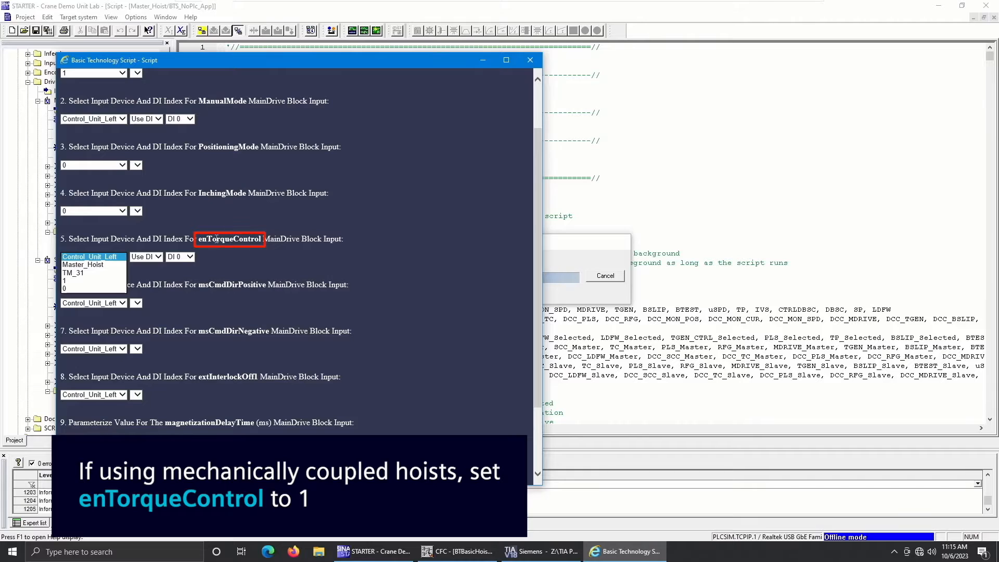
{"action": "left_click", "coordinate": [98, 281]}
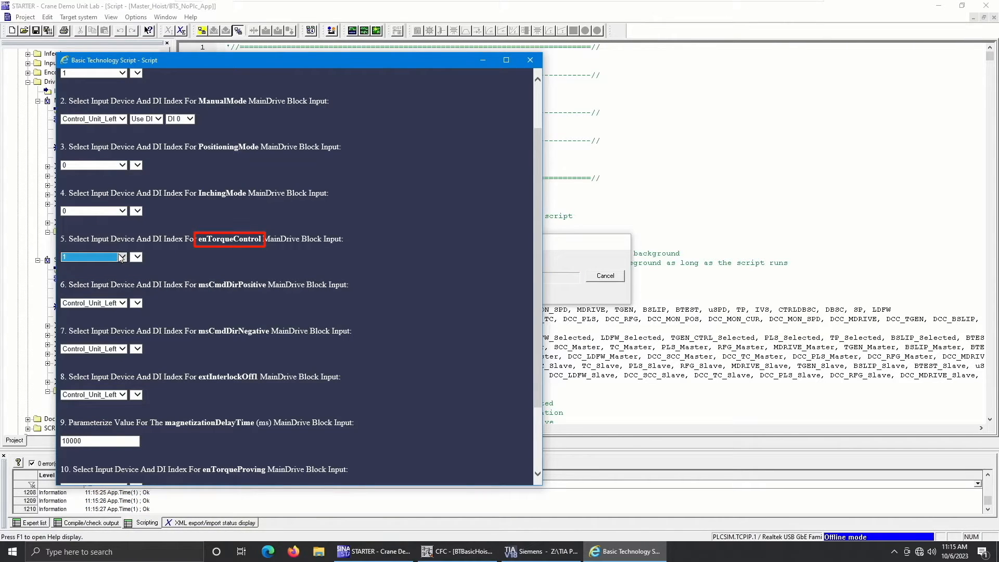
{"action": "left_click", "coordinate": [89, 265]}
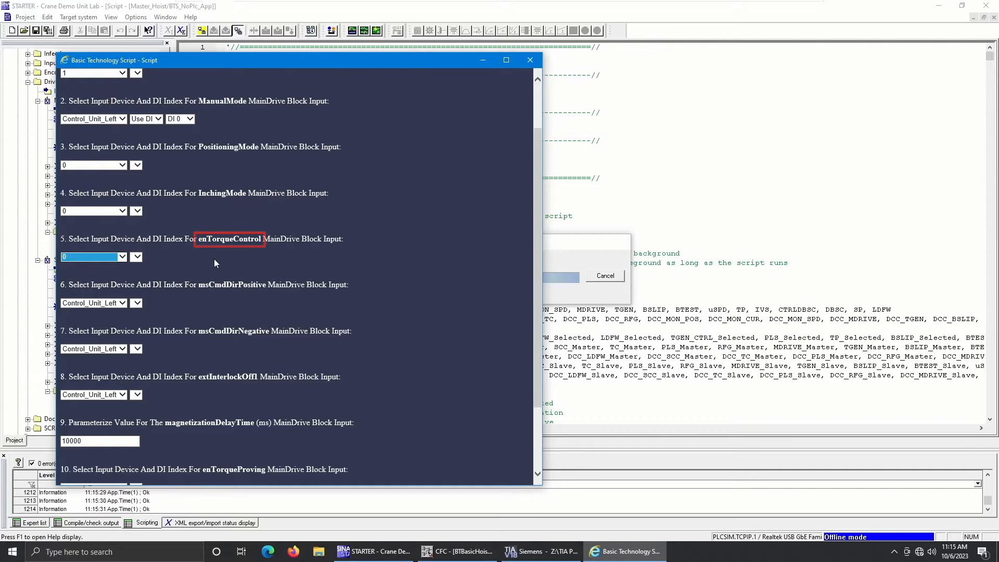
Assign the msCmdDirPositive input of the MainDrive block to TM_31, DI 4
{"action": "scroll", "coordinate": [178, 264], "scroll_direction": "down", "scroll_amount": 2}
{"action": "left_click", "coordinate": [121, 241]}
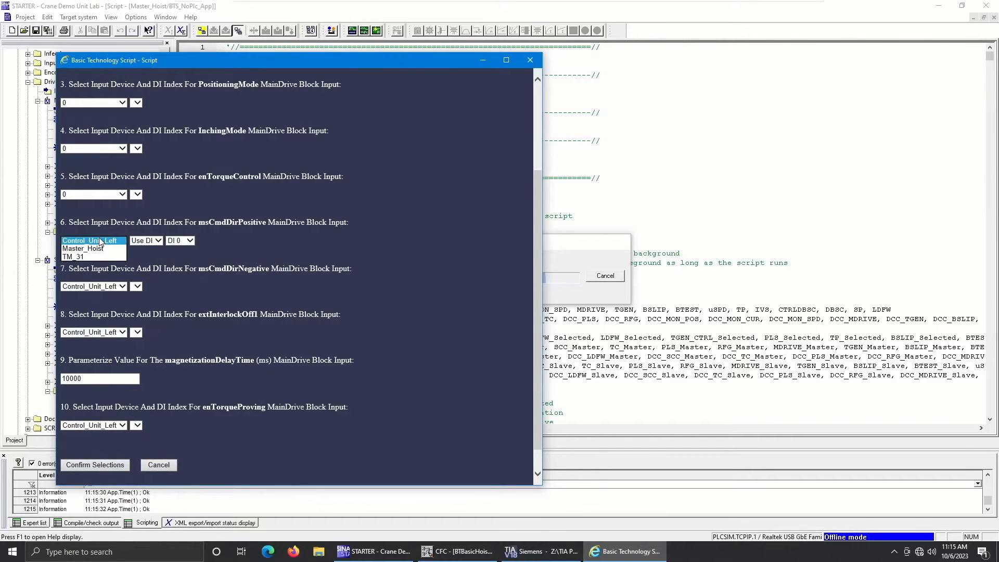
{"action": "left_click", "coordinate": [92, 254]}
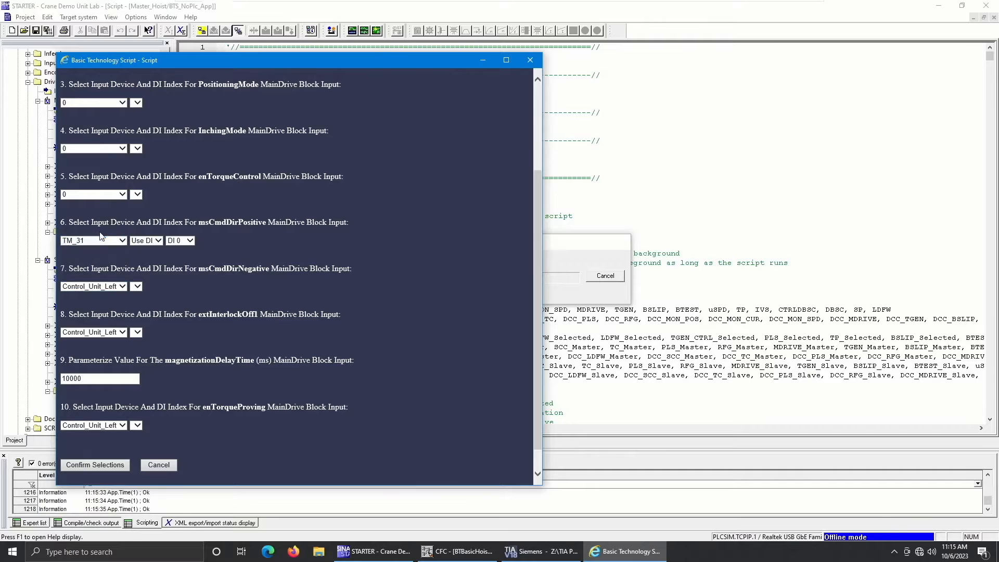
{"action": "left_click", "coordinate": [86, 242]}
{"action": "left_click", "coordinate": [85, 242]}
{"action": "left_click", "coordinate": [154, 240]}
{"action": "left_click", "coordinate": [136, 290]}
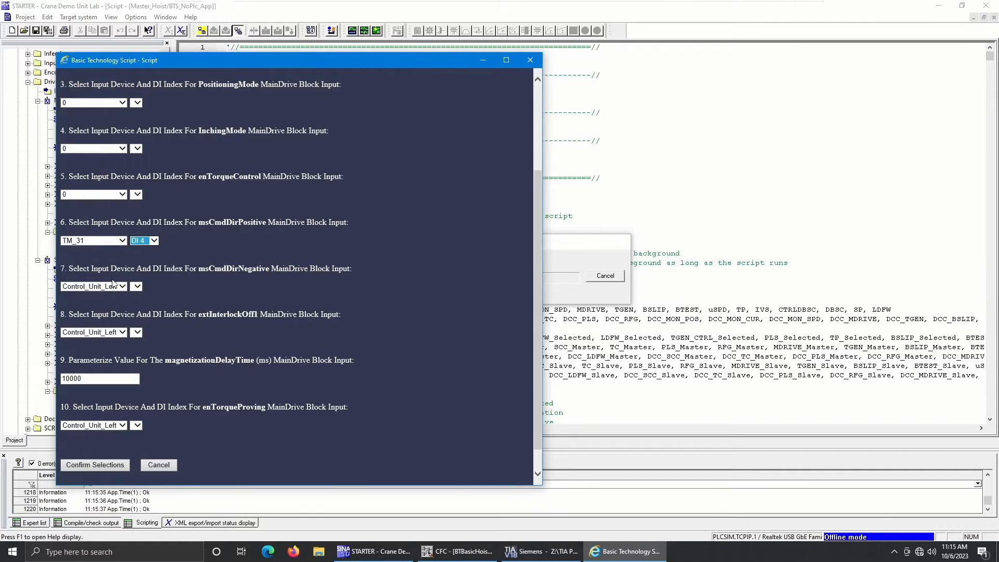
Assign the msCmdDirNegative input of the MainDrive block to TM_31, DI 5
{"action": "left_click", "coordinate": [115, 286]}
{"action": "left_click", "coordinate": [83, 301]}
{"action": "left_click", "coordinate": [154, 286]}
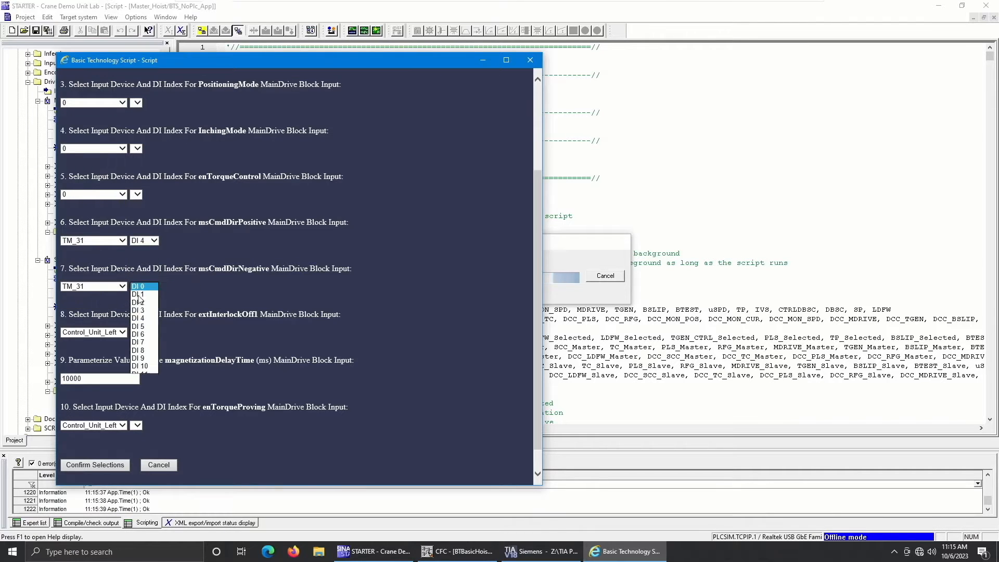
{"action": "left_click", "coordinate": [143, 331]}
Set the extInterlockOff1 input to 1 and confirm the MainDrive selections for Master_Hoist
{"action": "left_click", "coordinate": [94, 332]}
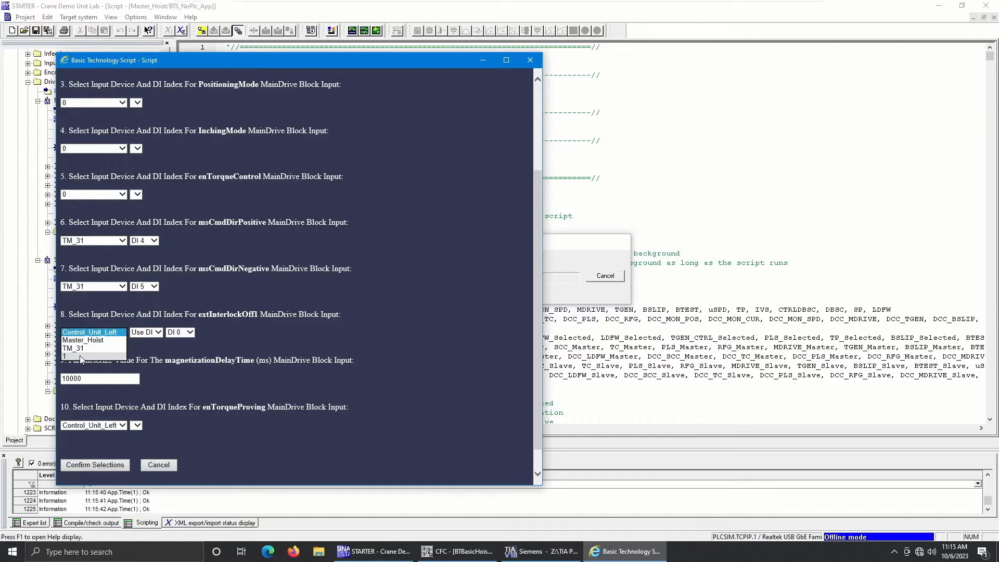
{"action": "left_click", "coordinate": [79, 353]}
{"action": "left_click", "coordinate": [95, 464]}
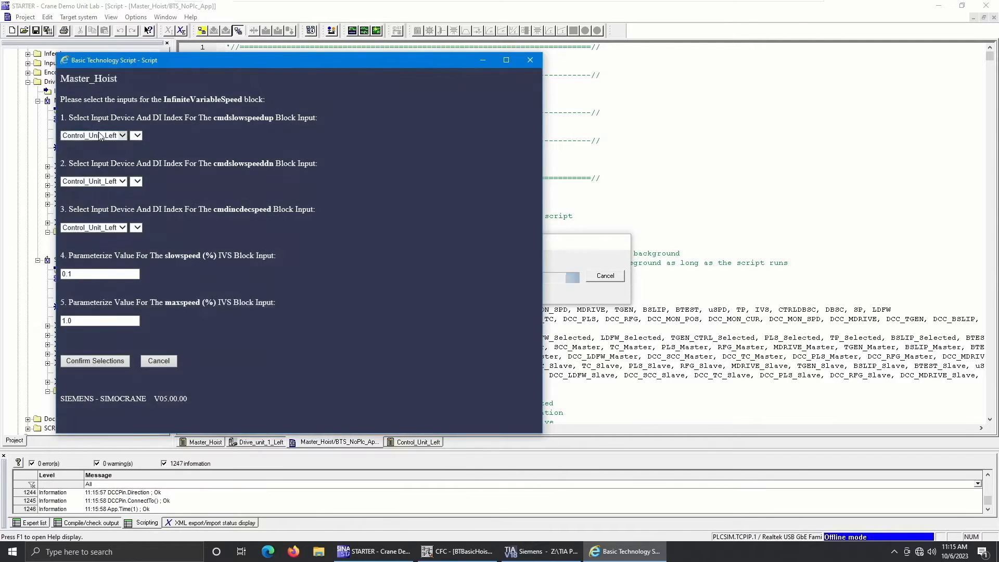
Confirm the InfiniteVariableSpeed, ActualPosVel, Torque Proving and RFG block settings for Master_Hoist
{"action": "left_click", "coordinate": [95, 360]}
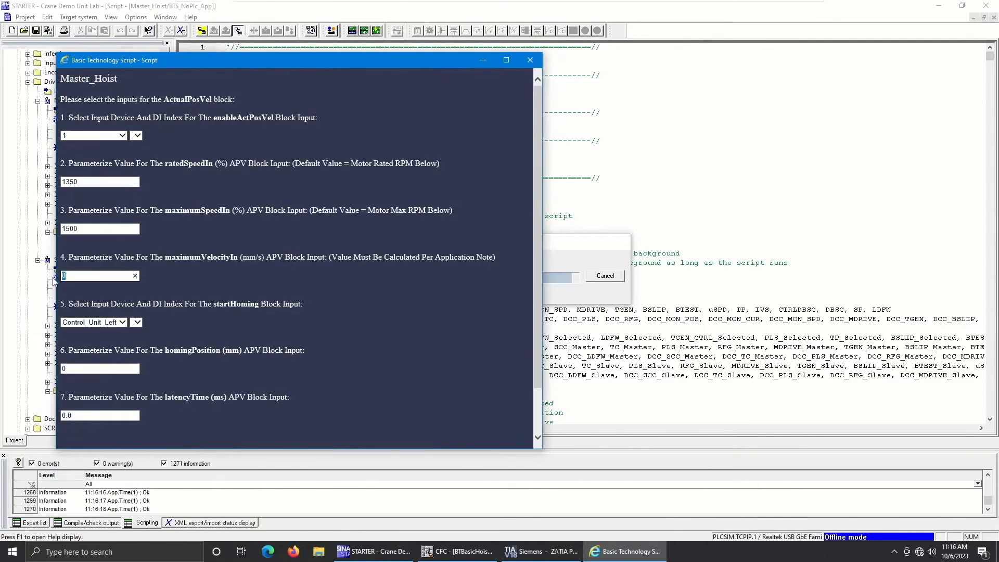
{"action": "scroll", "coordinate": [103, 324], "scroll_direction": "down", "scroll_amount": 2}
{"action": "left_click", "coordinate": [107, 400]}
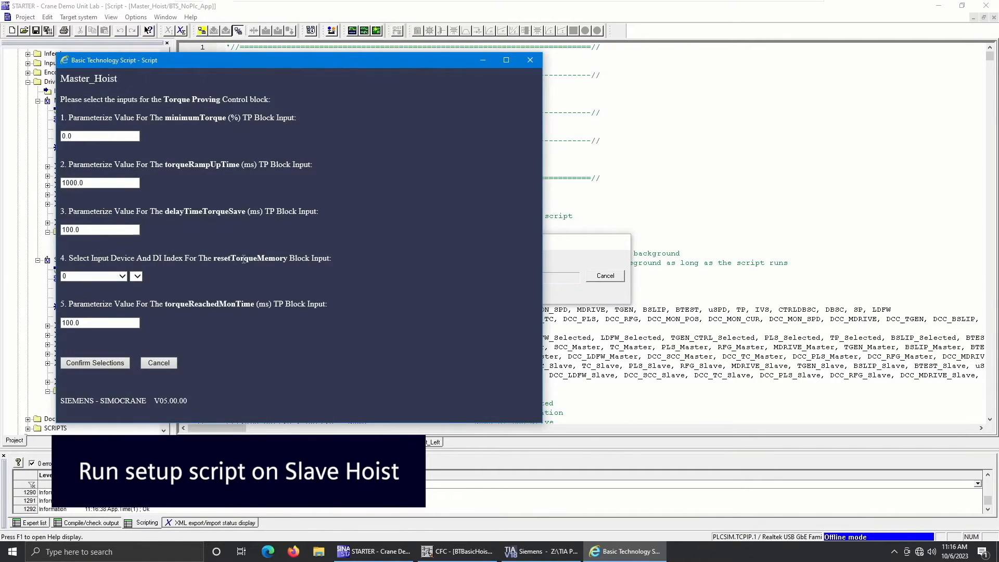
{"action": "left_click", "coordinate": [95, 363]}
{"action": "scroll", "coordinate": [103, 324], "scroll_direction": "down", "scroll_amount": 2}
{"action": "left_click", "coordinate": [96, 402]}
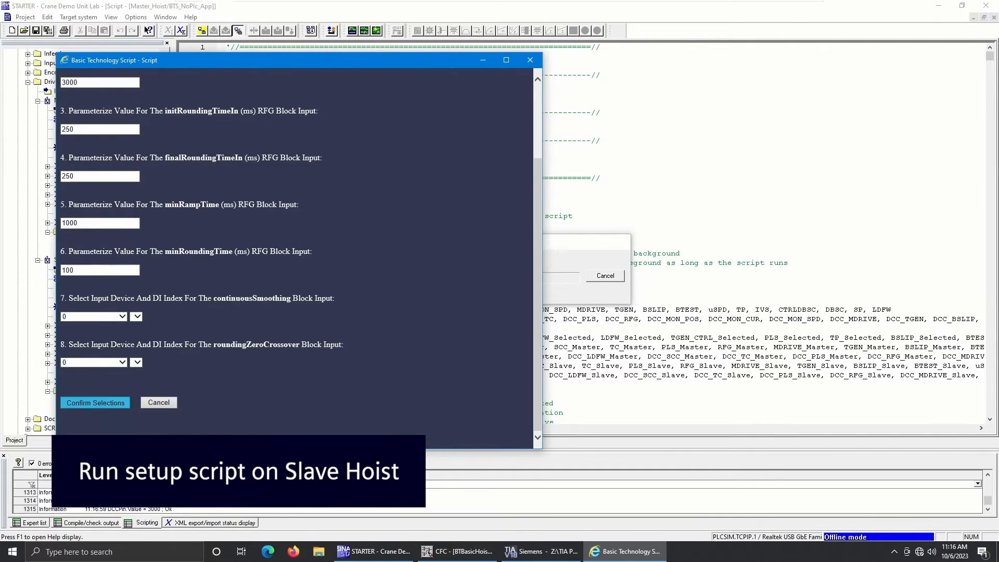
{"action": "left_click", "coordinate": [101, 270]}
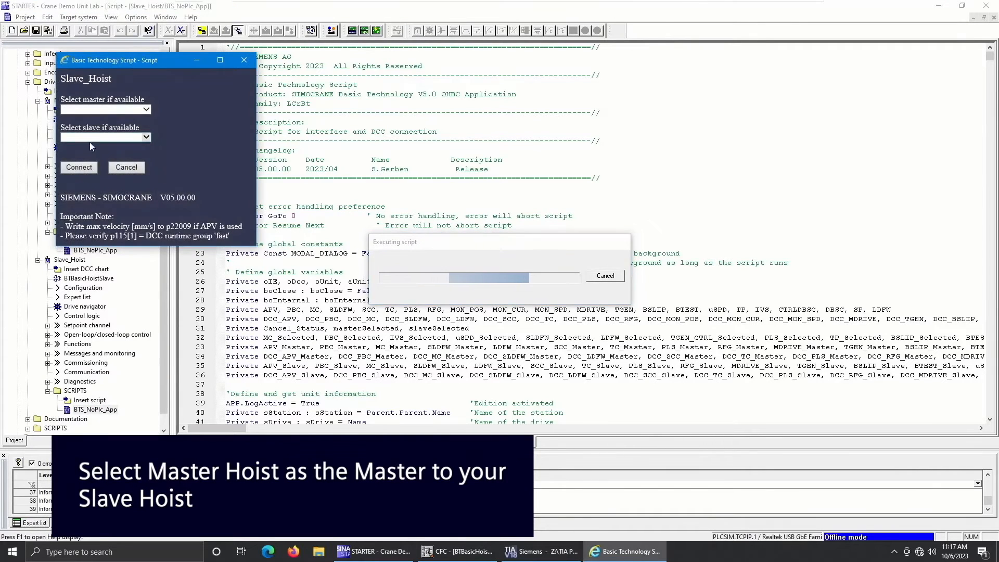
Connect Slave_Hoist to Master_Hoist as its master in the Basic Technology script
{"action": "left_click", "coordinate": [95, 110]}
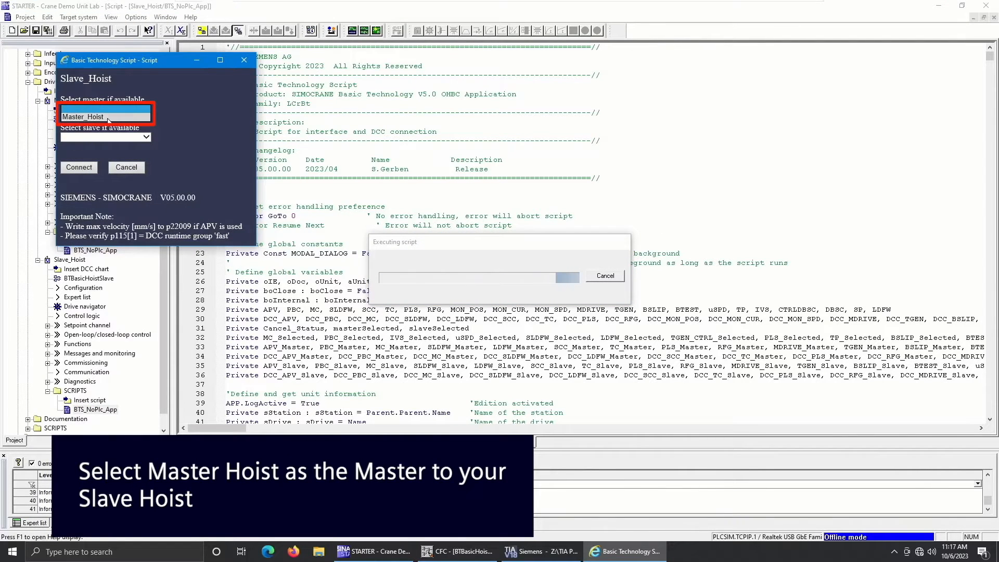
{"action": "left_click", "coordinate": [113, 119]}
{"action": "left_click", "coordinate": [79, 167]}
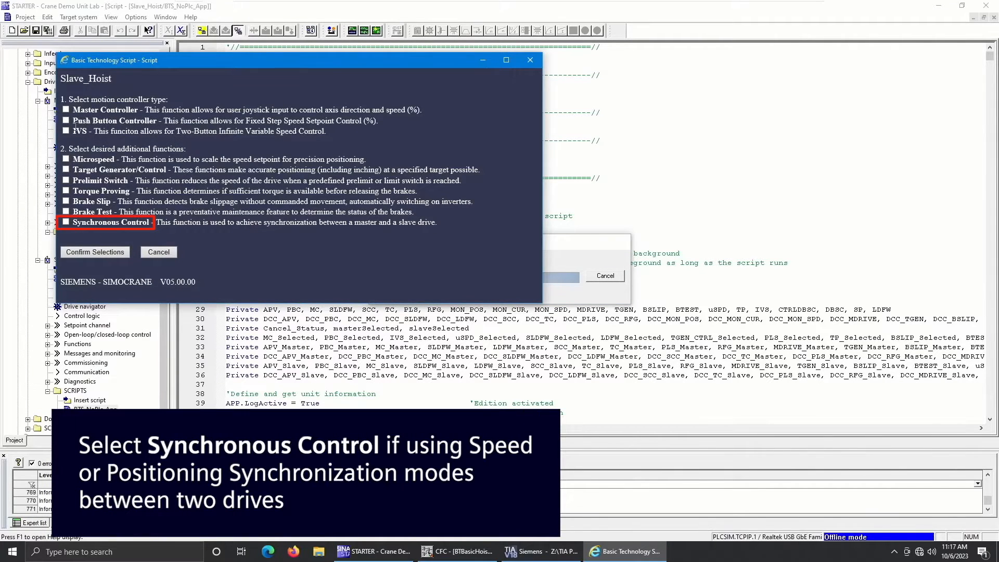
Enable IVS, Torque Proving, Brake Slip and Synchronous Control for Slave_Hoist, confirm, and choose configuration via script
{"action": "left_click", "coordinate": [65, 131]}
{"action": "left_click", "coordinate": [66, 190]}
{"action": "left_click", "coordinate": [66, 222]}
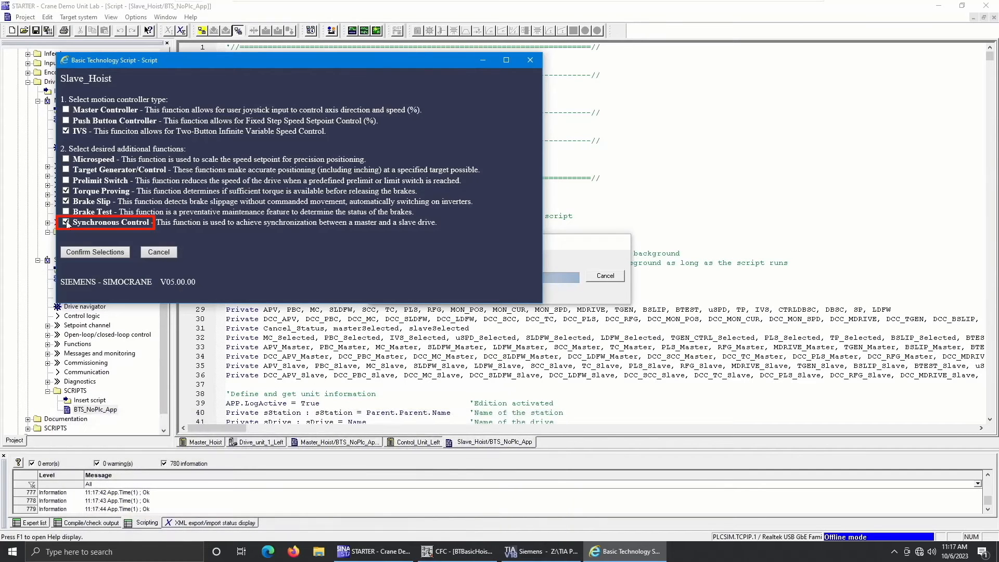
{"action": "left_click", "coordinate": [91, 251]}
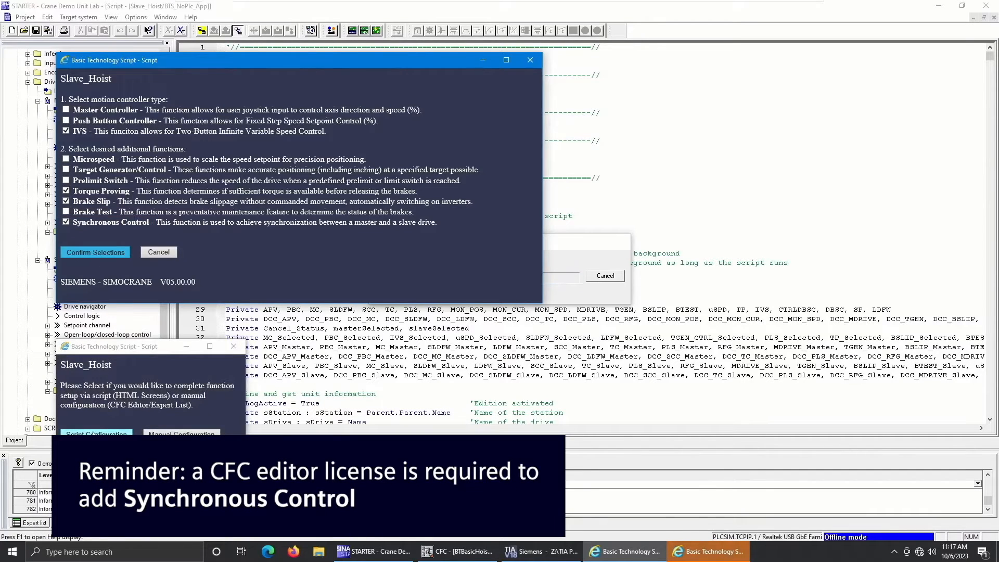
{"action": "left_click", "coordinate": [93, 433]}
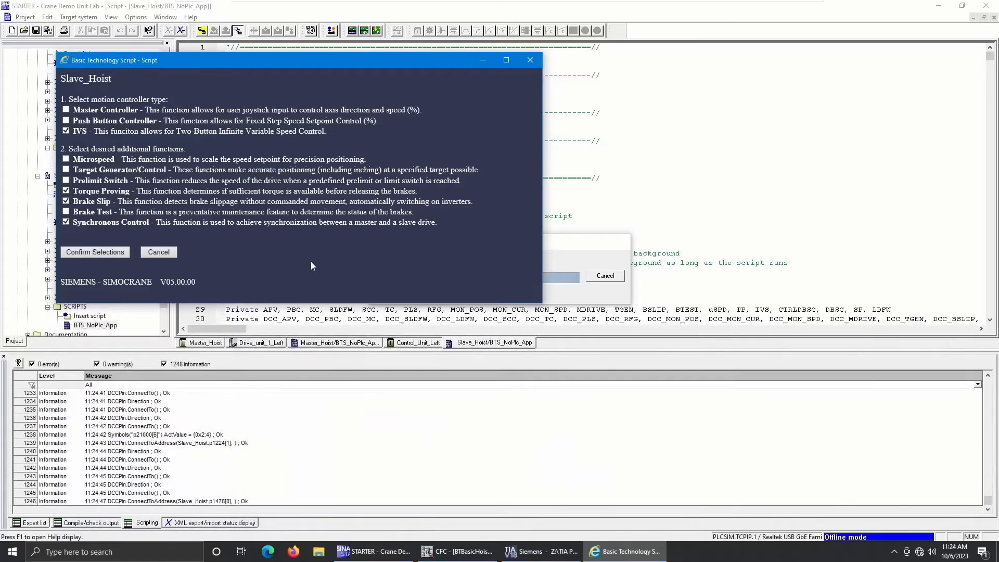
{"action": "key", "text": "Return"}
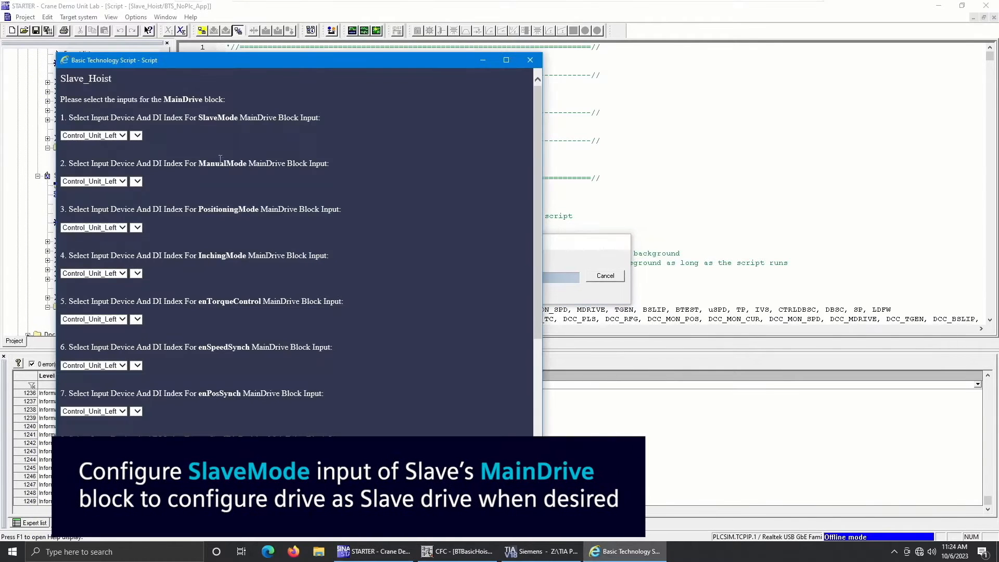
Set the SlaveMode and ManualMode inputs of the Slave_Hoist MainDrive block to 1
{"action": "left_click", "coordinate": [90, 136]}
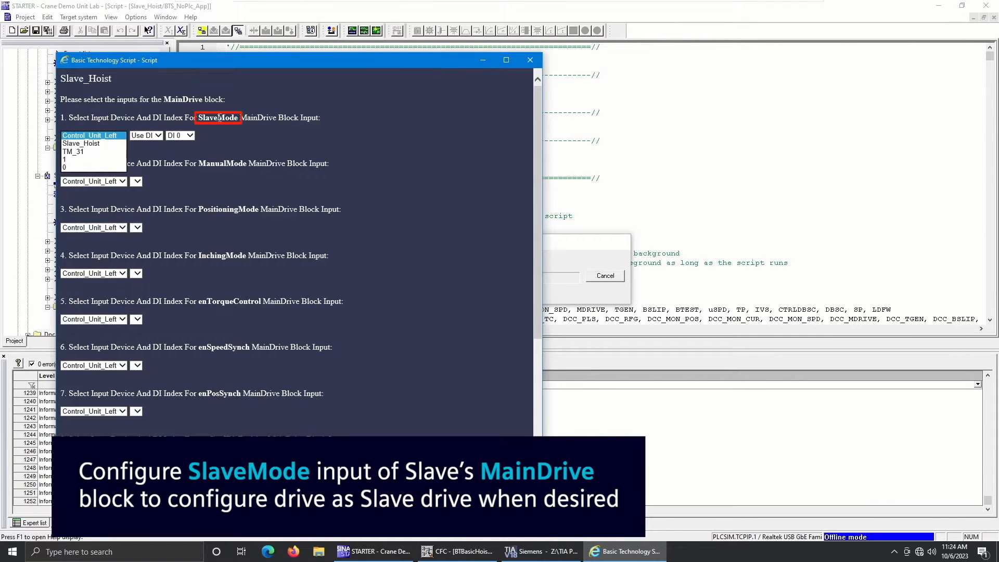
{"action": "left_click", "coordinate": [90, 160]}
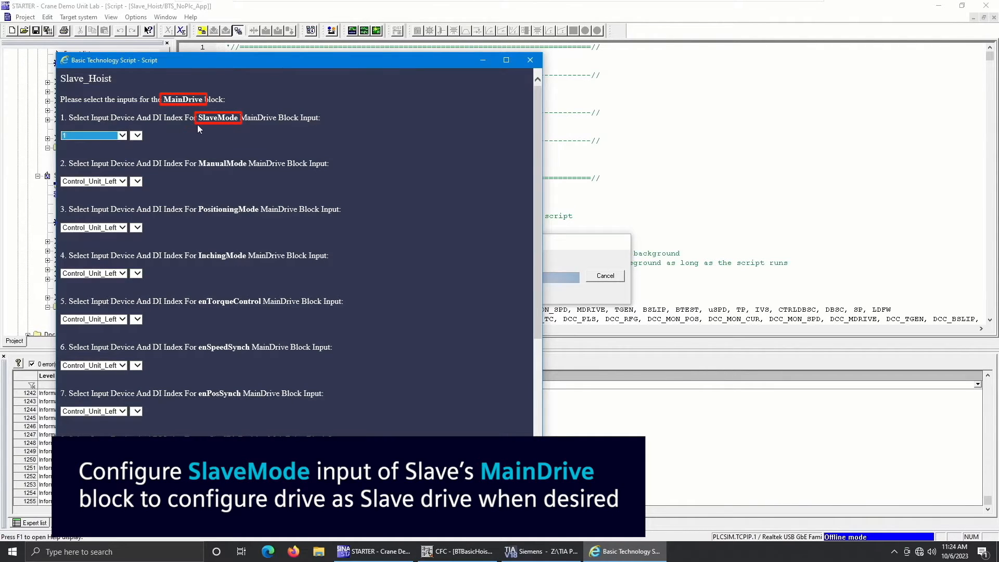
{"action": "left_click", "coordinate": [110, 182]}
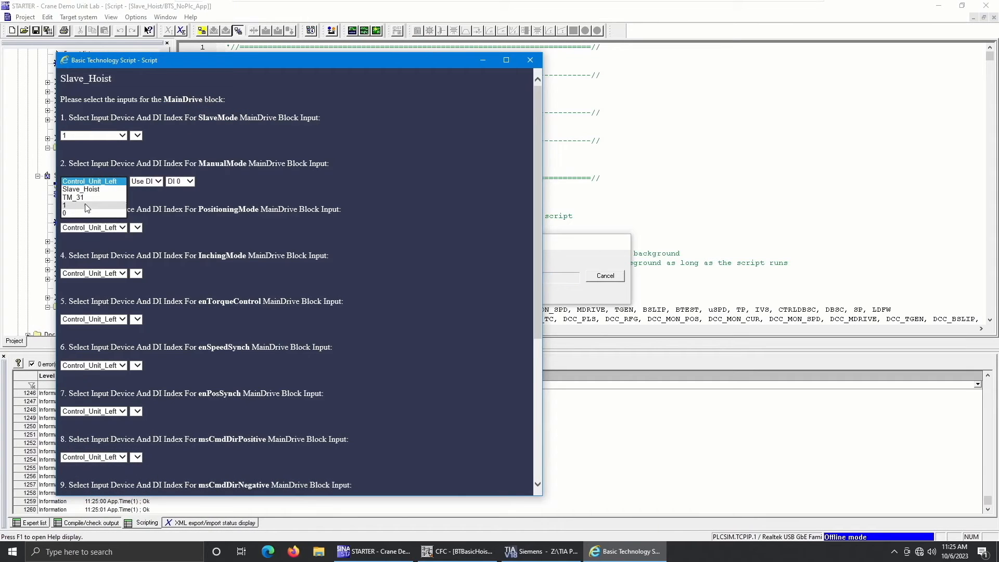
{"action": "left_click", "coordinate": [95, 183]}
Set the PositioningMode and InchingMode inputs of the Slave_Hoist MainDrive block to 0
{"action": "left_click", "coordinate": [91, 228]}
{"action": "left_click", "coordinate": [86, 259]}
{"action": "left_click", "coordinate": [89, 274]}
{"action": "left_click", "coordinate": [89, 305]}
Set the enTorqueControl input of the Slave_Hoist MainDrive block to 0
{"action": "scroll", "coordinate": [174, 275], "scroll_direction": "down", "scroll_amount": 1}
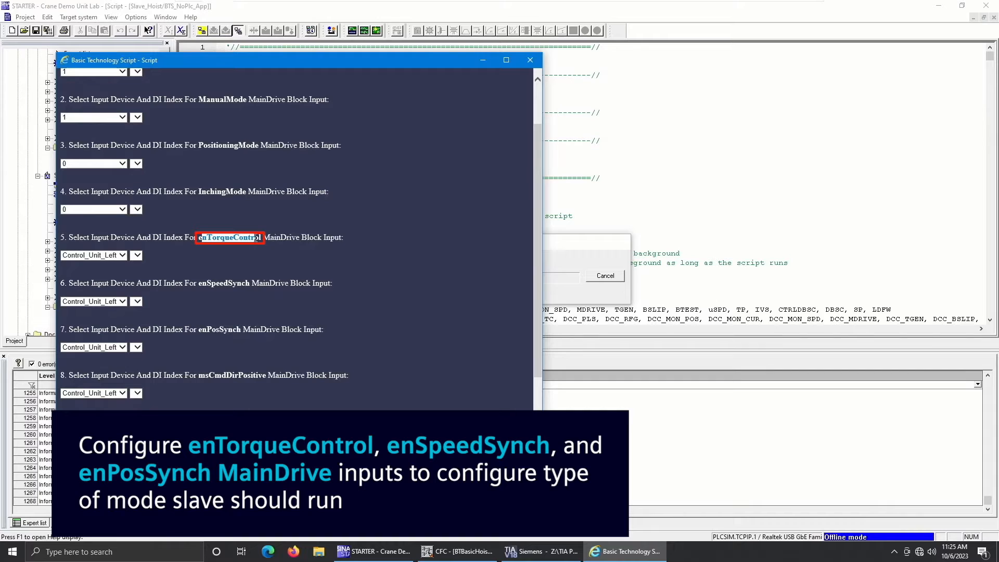
{"action": "left_click", "coordinate": [113, 255]}
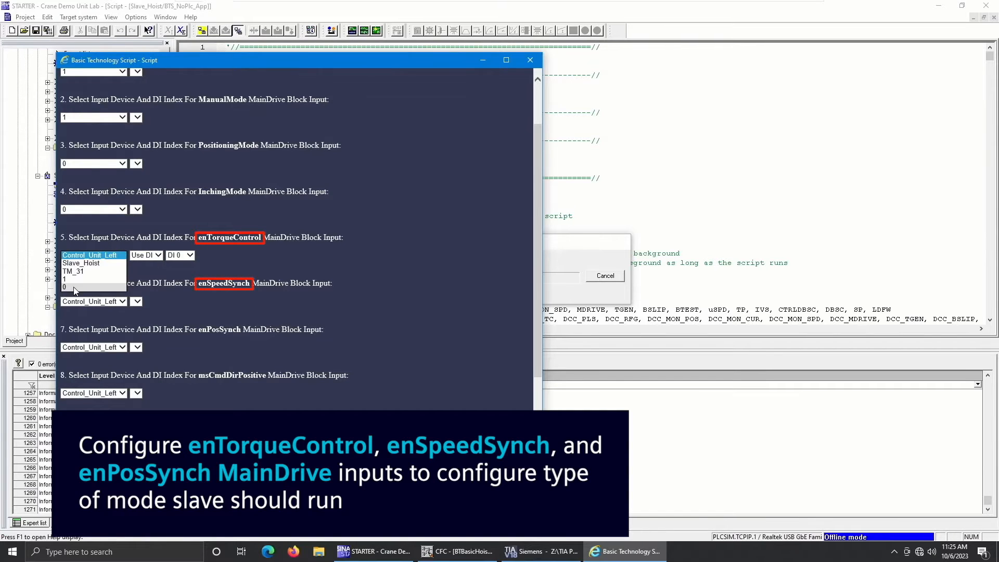
{"action": "left_click", "coordinate": [84, 278]}
Assign the enSpeedSynch input of the Slave_Hoist MainDrive block to TM_31, DI 8
{"action": "scroll", "coordinate": [173, 266], "scroll_direction": "down", "scroll_amount": 1}
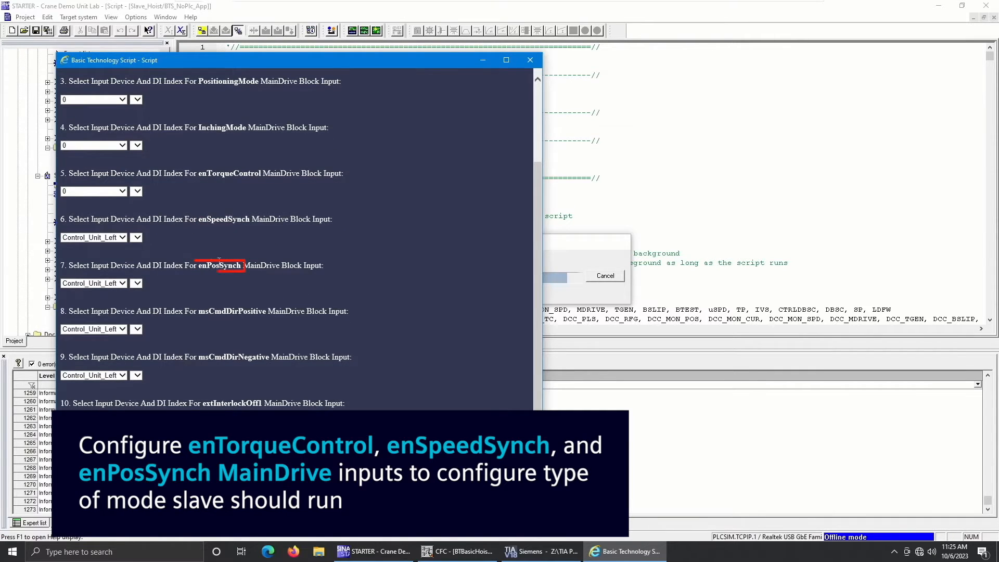
{"action": "left_click", "coordinate": [105, 237]}
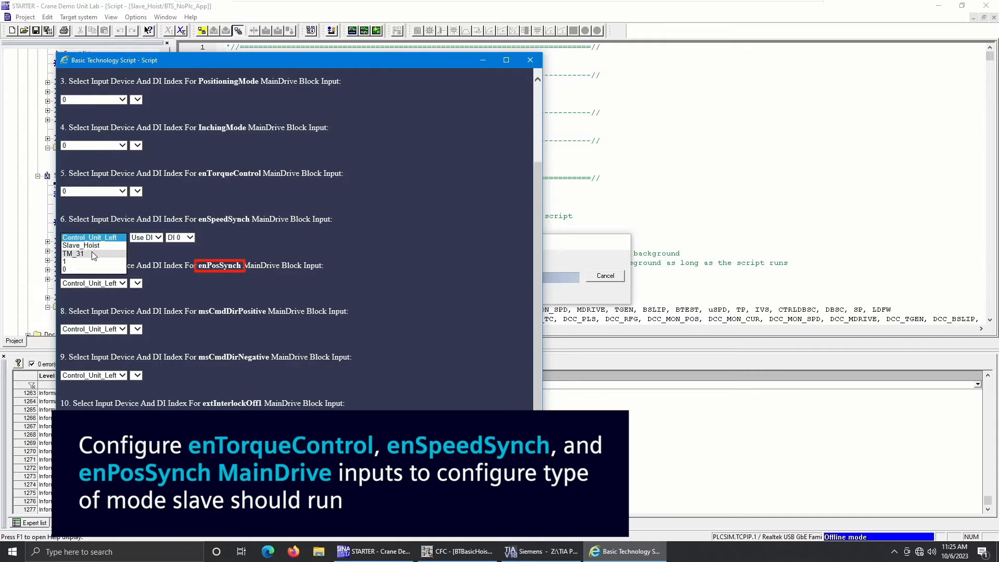
{"action": "left_click", "coordinate": [91, 253]}
{"action": "left_click", "coordinate": [150, 239]}
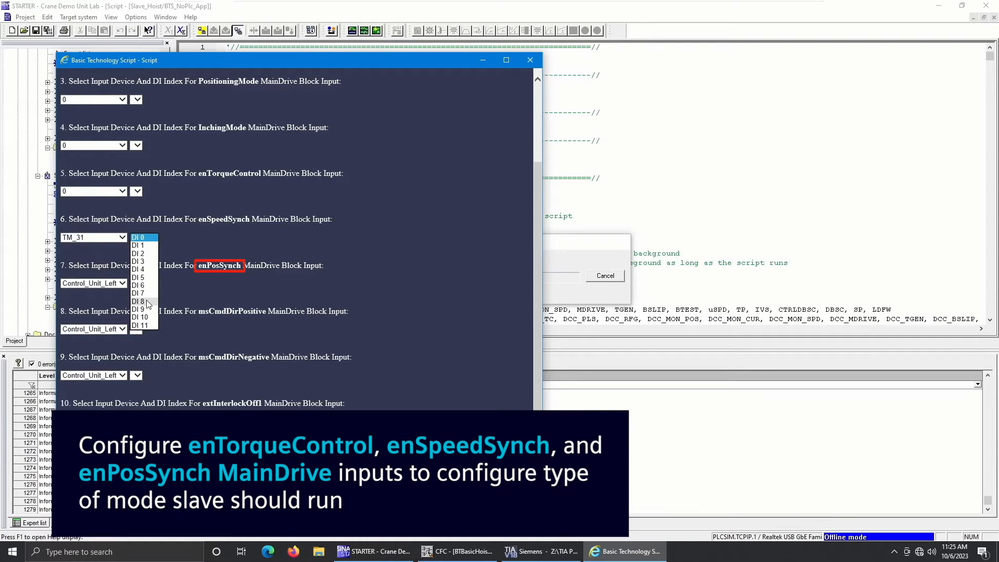
{"action": "left_click", "coordinate": [149, 304]}
Assign the enPosSynch input of the Slave_Hoist MainDrive block to TM_31, DI 8
{"action": "left_click", "coordinate": [105, 283]}
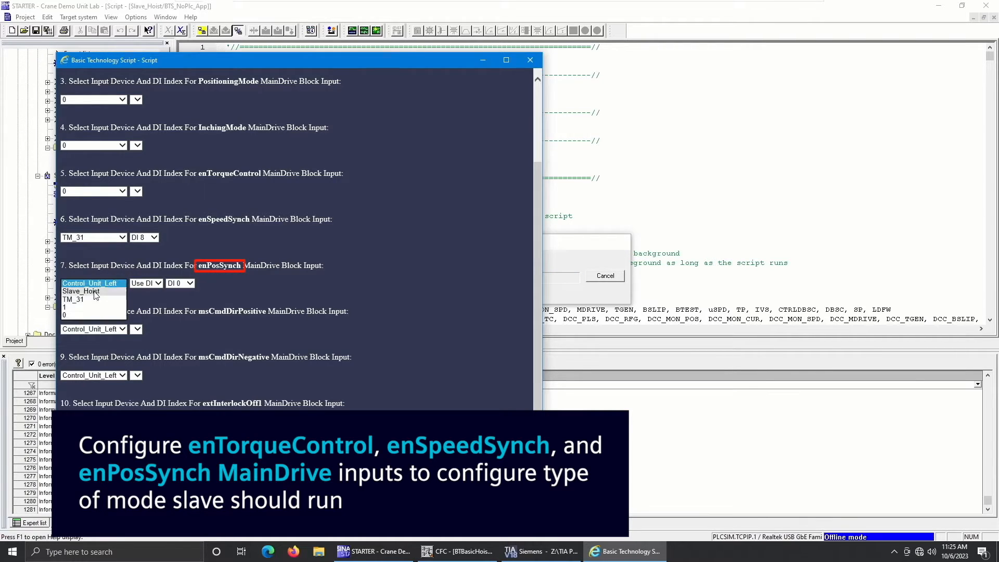
{"action": "left_click", "coordinate": [92, 299]}
{"action": "left_click", "coordinate": [151, 285]}
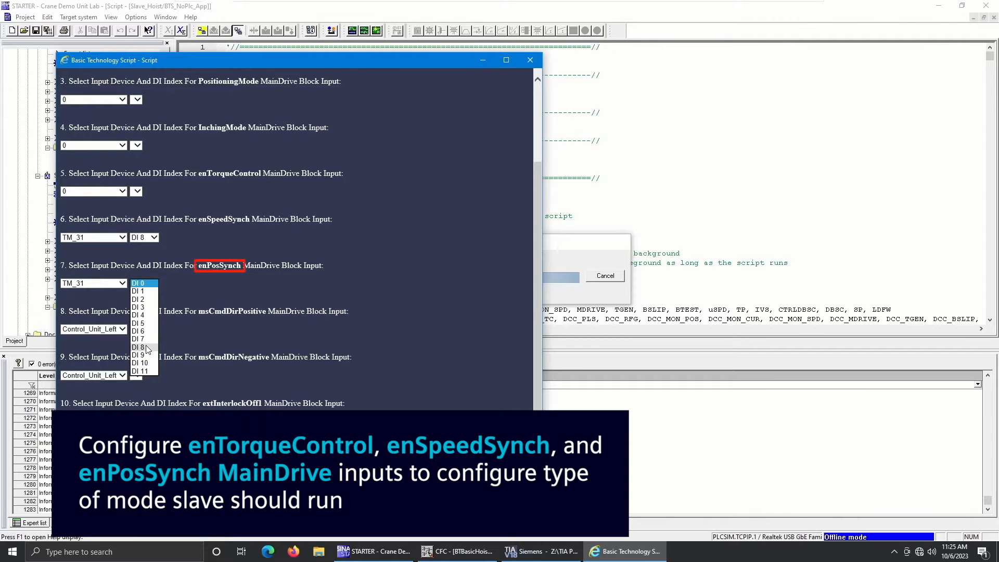
{"action": "left_click", "coordinate": [146, 349]}
Assign msCmdDirPositive to TM_31, DI 4 and msCmdDirNegative to TM_31, DI 5 in the Slave_Hoist MainDrive block
{"action": "left_click", "coordinate": [93, 328]}
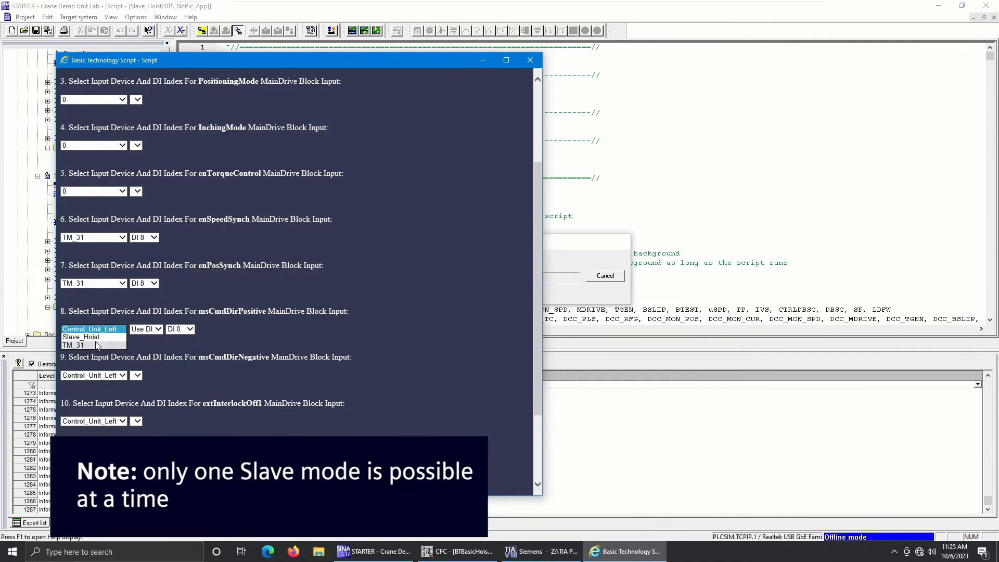
{"action": "left_click", "coordinate": [144, 375]}
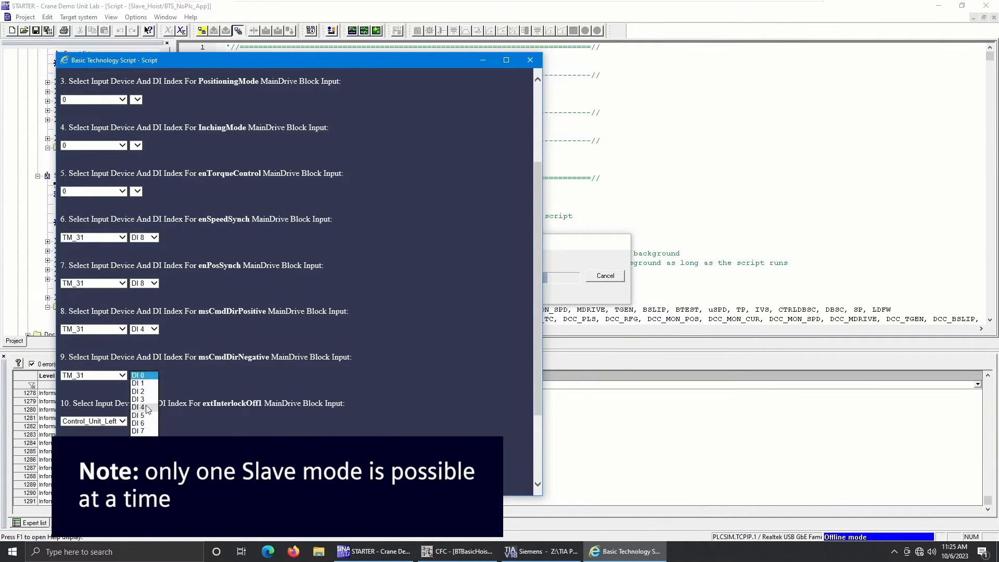
{"action": "left_click", "coordinate": [138, 415]}
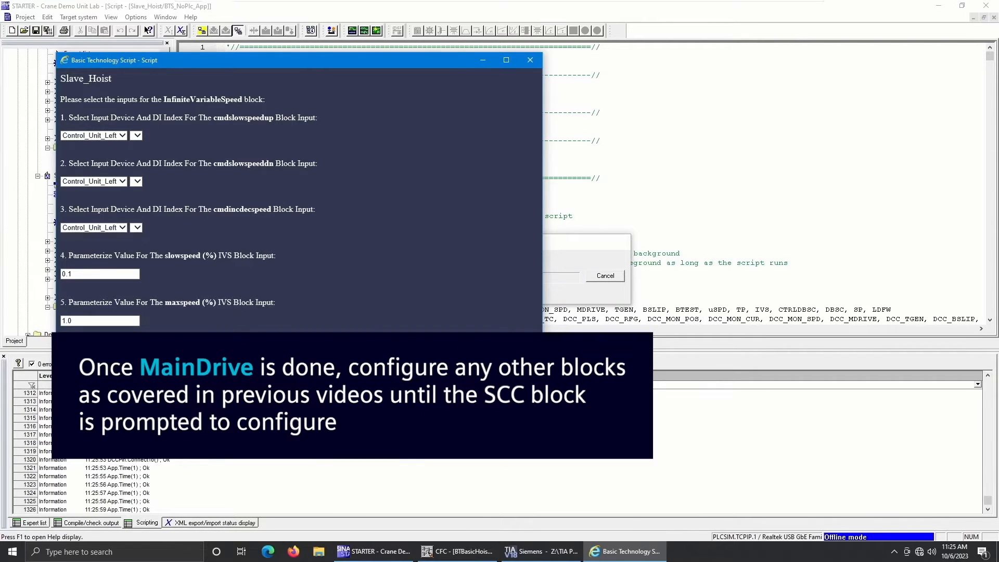
Assign the cmdslowspeedup input of the Slave_Hoist InfiniteVariableSpeed block to TM_31, DI 4
{"action": "left_click", "coordinate": [99, 135]}
{"action": "left_click", "coordinate": [99, 151]}
{"action": "left_click", "coordinate": [146, 136]}
{"action": "left_click", "coordinate": [145, 168]}
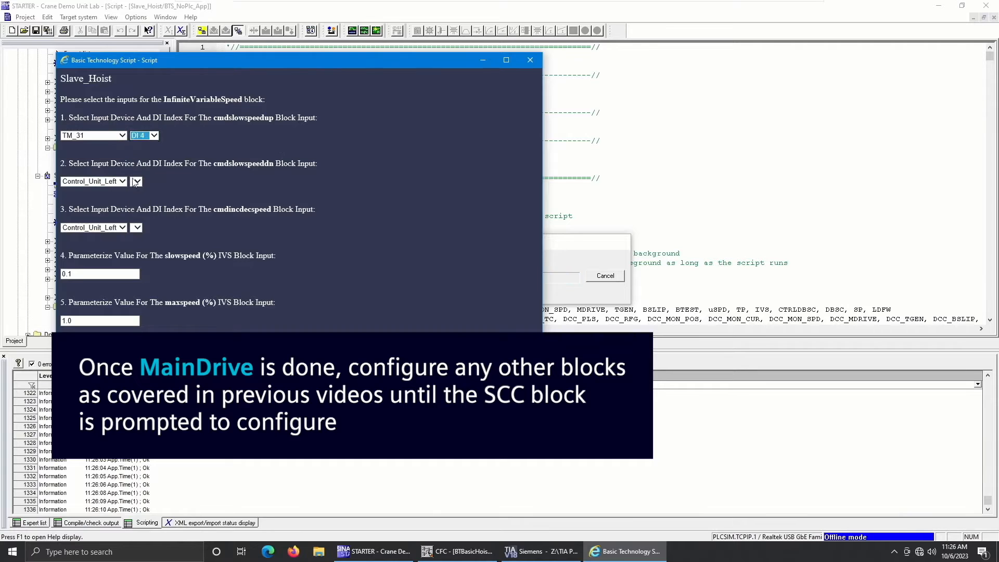
Assign the cmdslowspeeddn input to TM_31, DI 5 and finish the Slave_Hoist InfiniteVariableSpeed block selections
{"action": "left_click", "coordinate": [101, 181]}
{"action": "left_click", "coordinate": [101, 197]}
{"action": "left_click", "coordinate": [147, 182]}
{"action": "left_click", "coordinate": [147, 223]}
{"action": "left_click", "coordinate": [104, 239]}
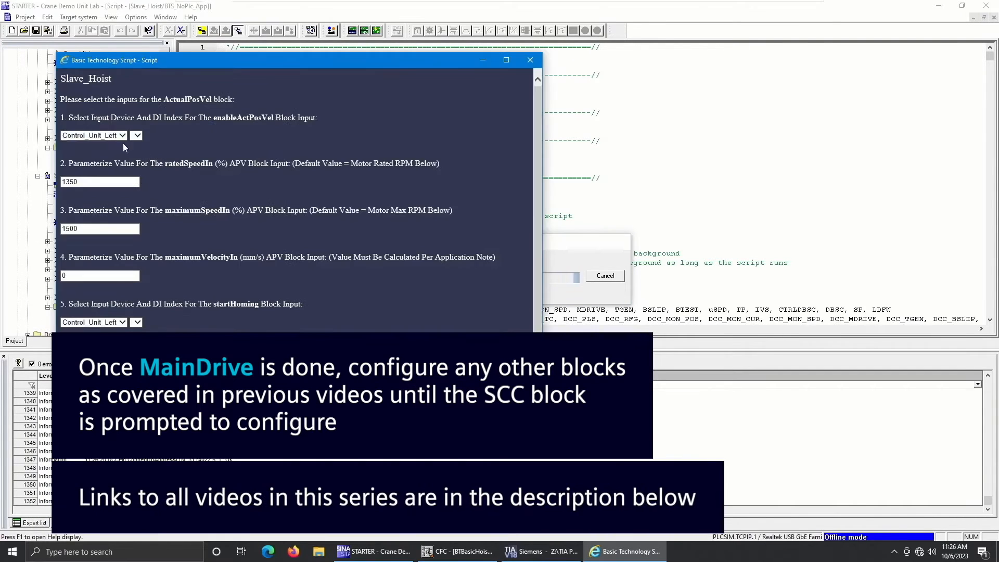
Set enableActPosVel to 1 and choose the startHoming source in the Slave_Hoist ActualPosVel block
{"action": "left_click", "coordinate": [123, 136]}
{"action": "left_click", "coordinate": [106, 169]}
{"action": "left_click", "coordinate": [117, 323]}
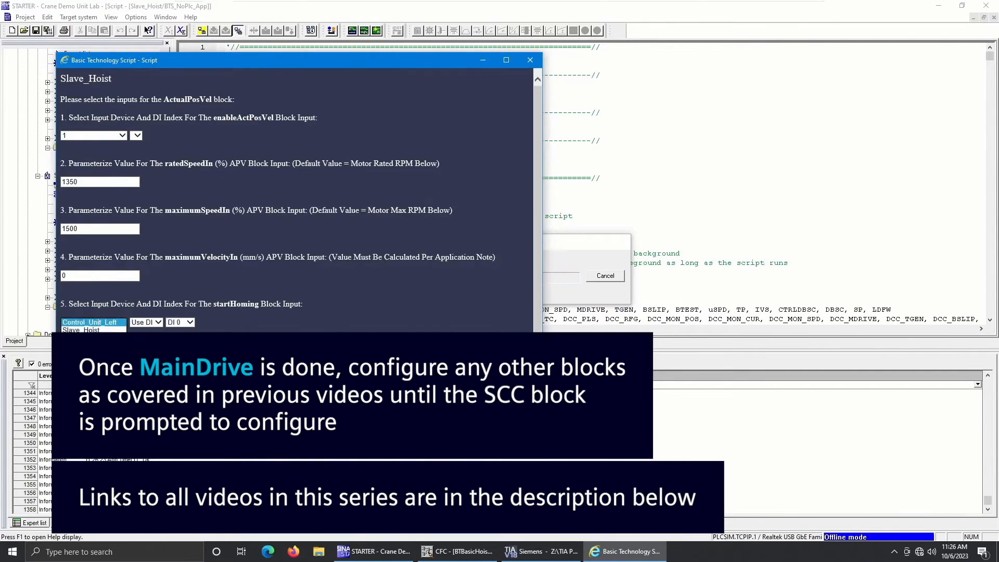
{"action": "left_click", "coordinate": [107, 347]}
{"action": "scroll", "coordinate": [227, 297], "scroll_direction": "down", "scroll_amount": 1}
{"action": "left_click_drag", "start_coordinate": [73, 222], "coordinate": [58, 222]}
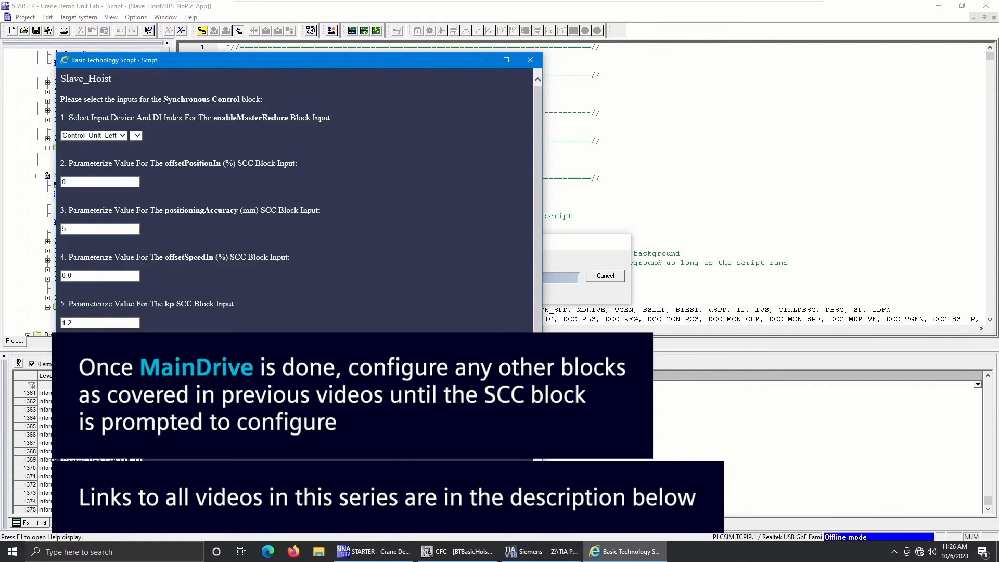
Set the enableMasterReduce input of the Slave_Hoist Synchronous Control block to 0
{"action": "left_click_drag", "start_coordinate": [164, 98], "coordinate": [236, 97]}
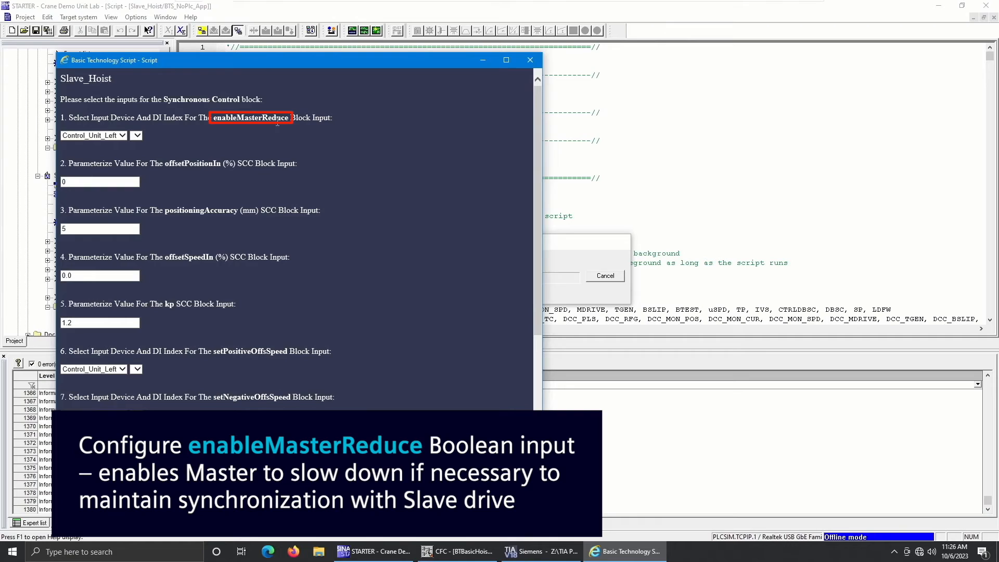
{"action": "left_click", "coordinate": [104, 136]}
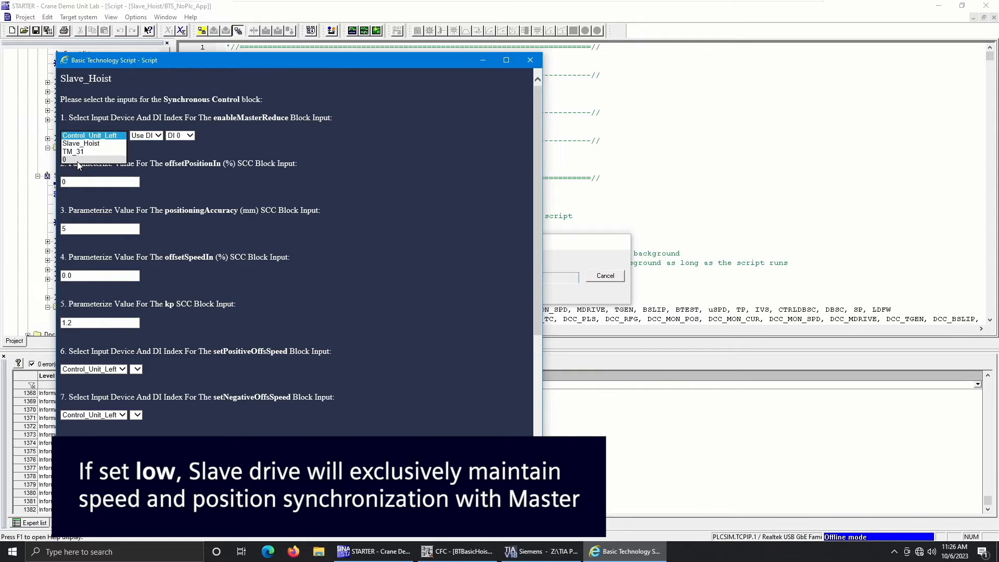
{"action": "left_click", "coordinate": [77, 160]}
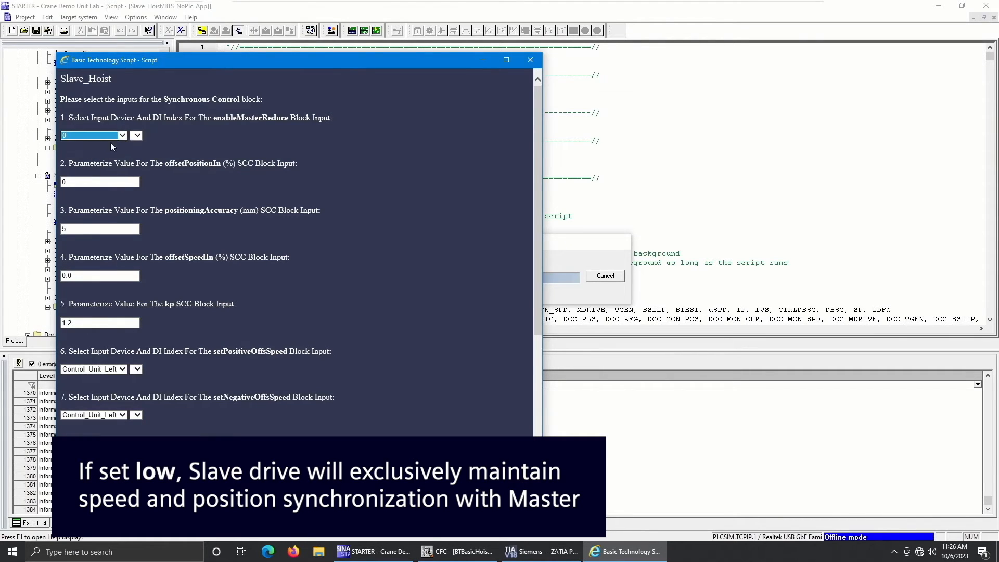
{"action": "left_click", "coordinate": [235, 129]}
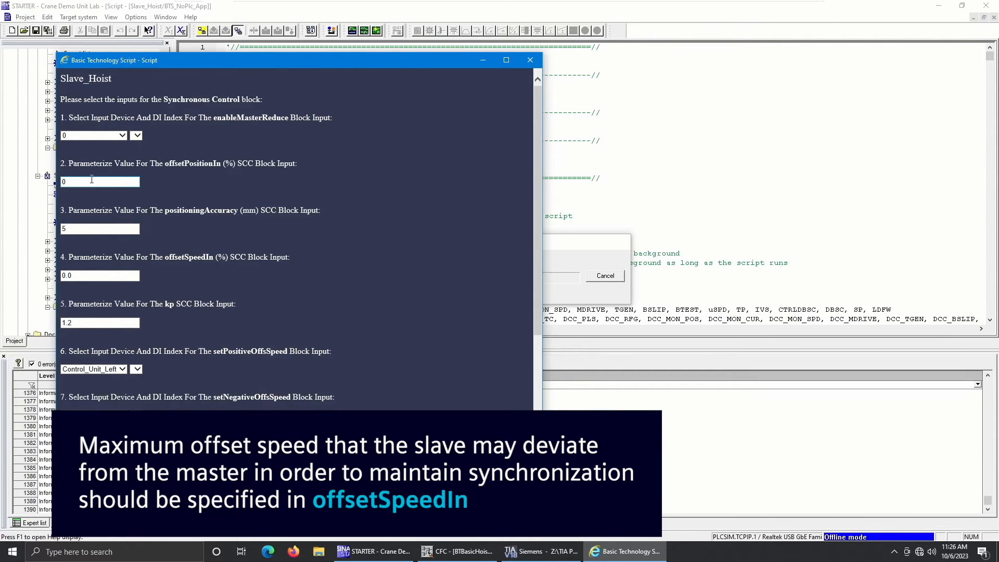
{"action": "scroll", "coordinate": [117, 232], "scroll_direction": "down", "scroll_amount": 1}
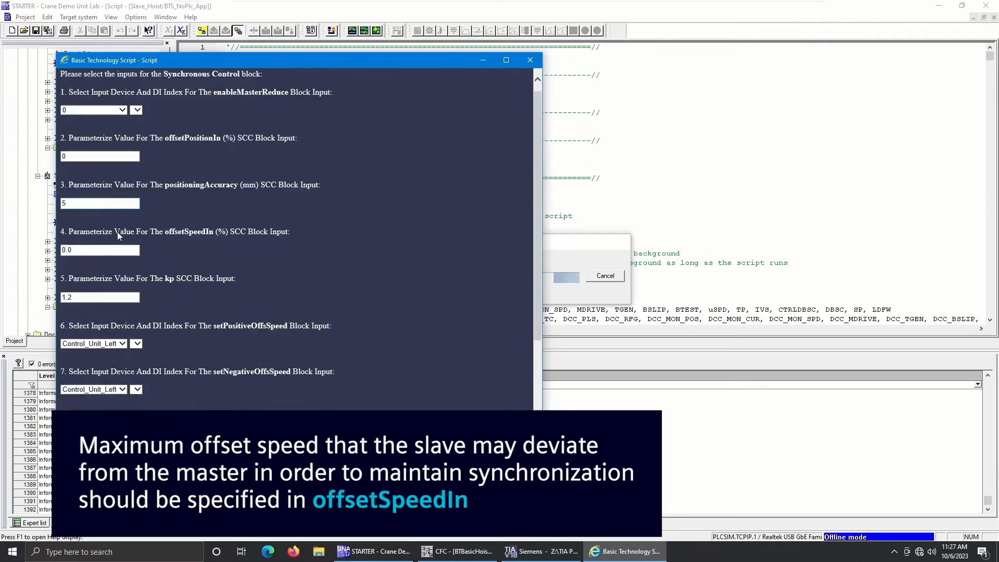
Set the offsetSpeedIn input of the Slave_Hoist Synchronous Control block to 0.05 %
{"action": "scroll", "coordinate": [117, 232], "scroll_direction": "down", "scroll_amount": 1}
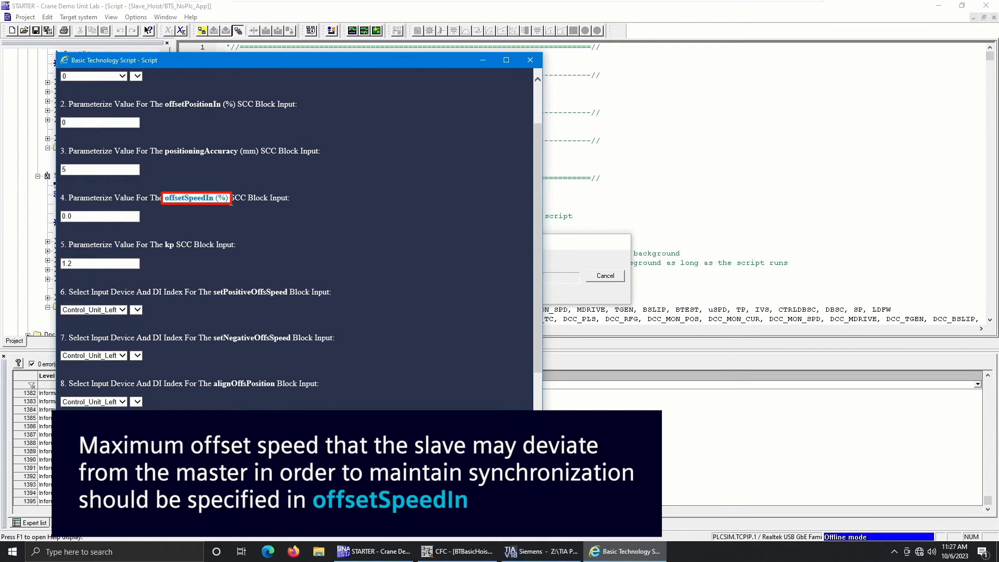
{"action": "double_click", "coordinate": [118, 218]}
{"action": "key", "text": "ctrl+a"}
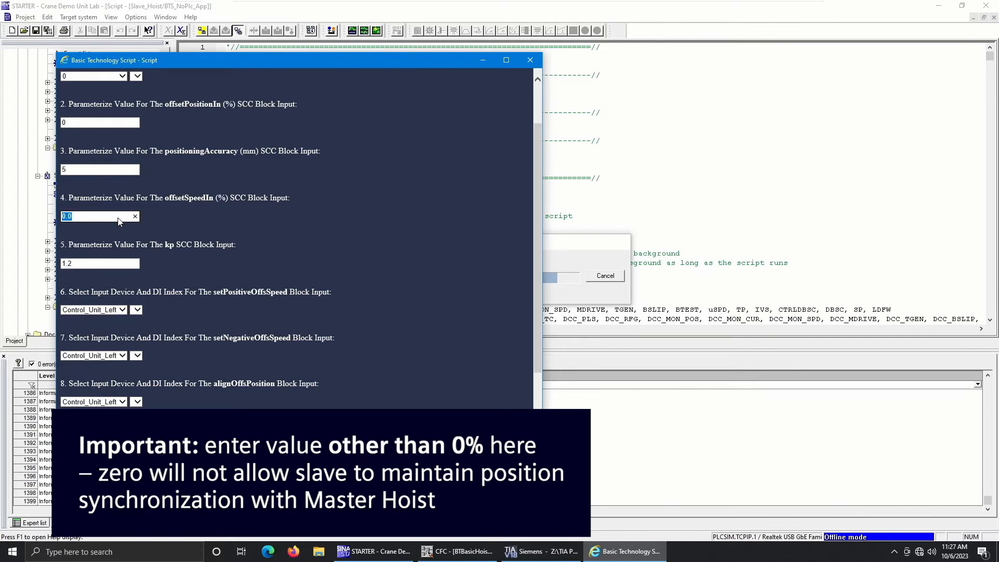
{"action": "type", "text": "0.05"}
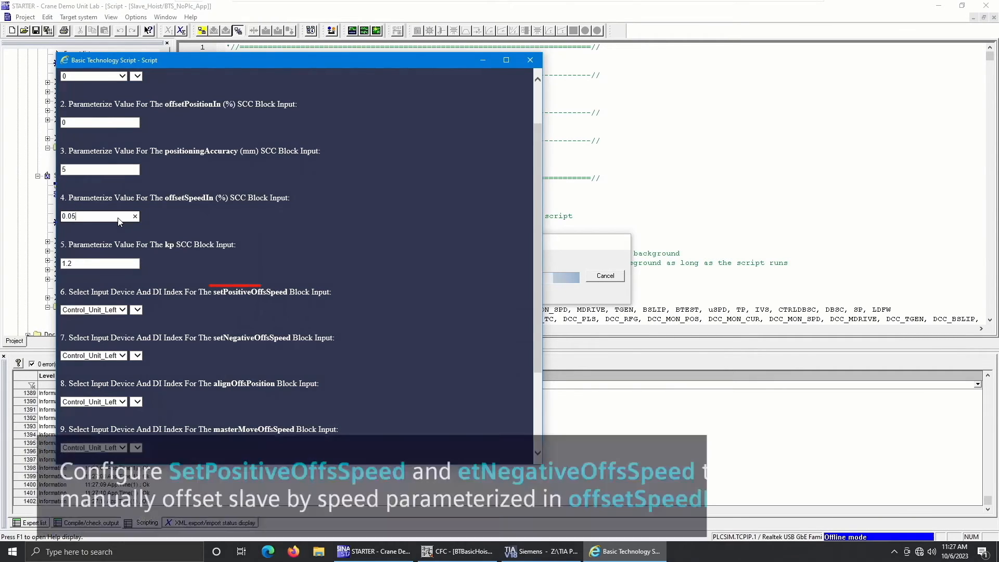
{"action": "left_click", "coordinate": [204, 187]}
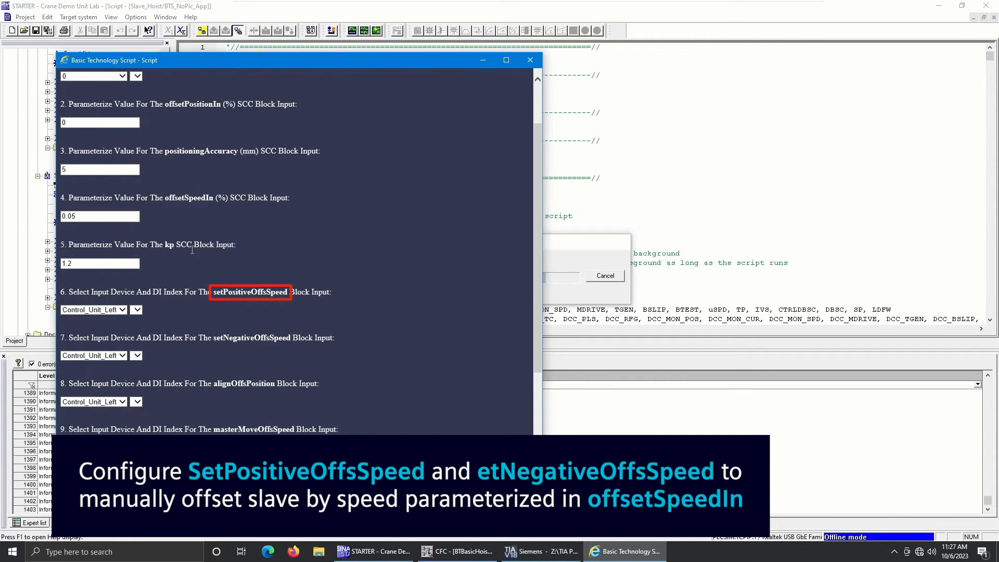
Set both the setPositiveOffsSpeed and setNegativeOffsSpeed inputs of the Synchronous Control block to 0
{"action": "scroll", "coordinate": [173, 261], "scroll_direction": "down", "scroll_amount": 1}
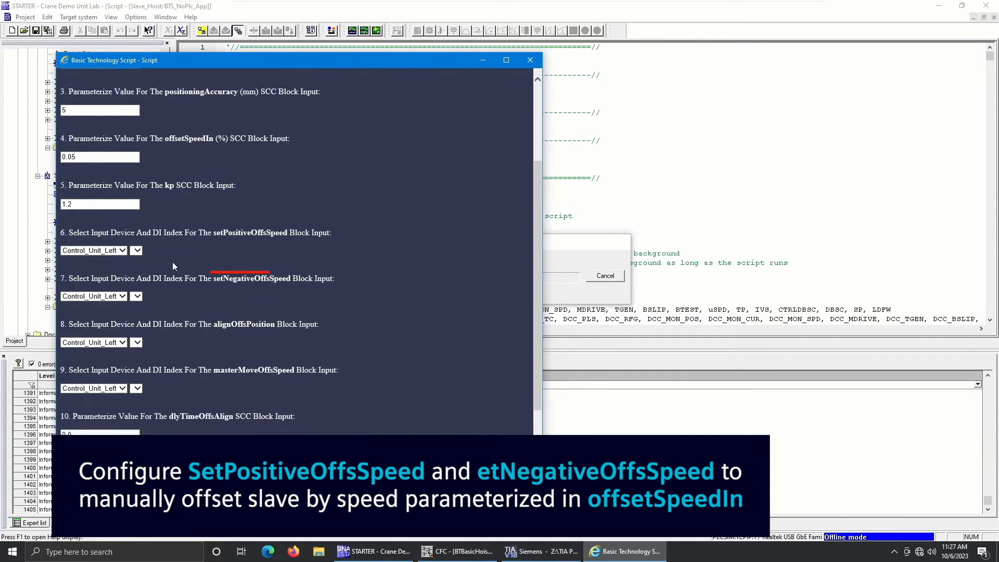
{"action": "left_click", "coordinate": [107, 251]}
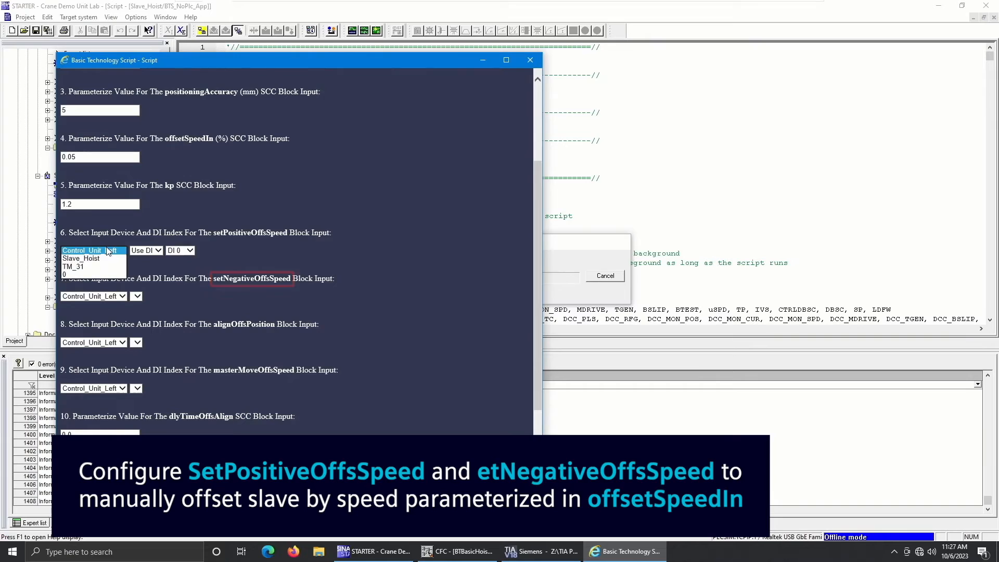
{"action": "left_click", "coordinate": [92, 274]}
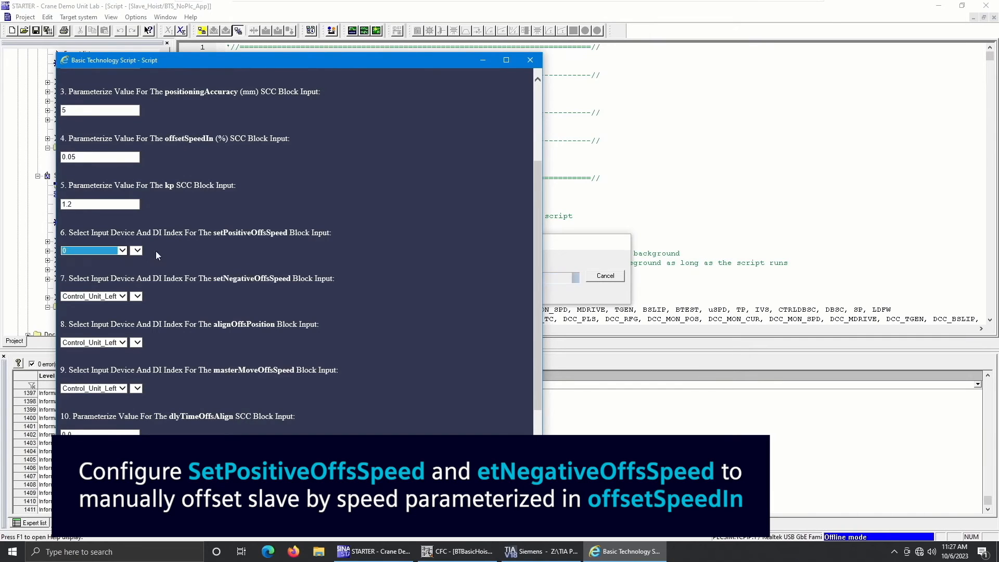
{"action": "left_click", "coordinate": [187, 274]}
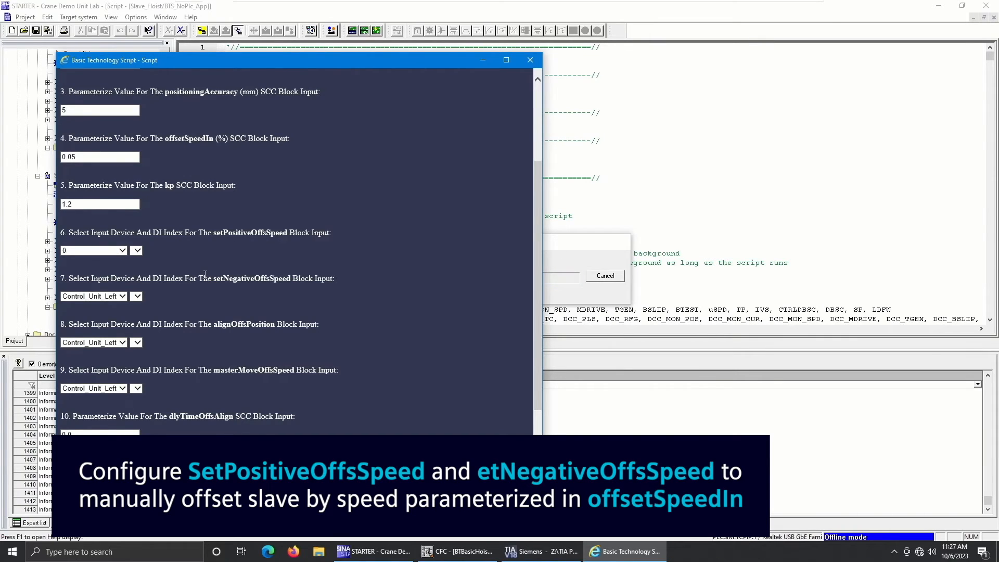
{"action": "left_click", "coordinate": [100, 296]}
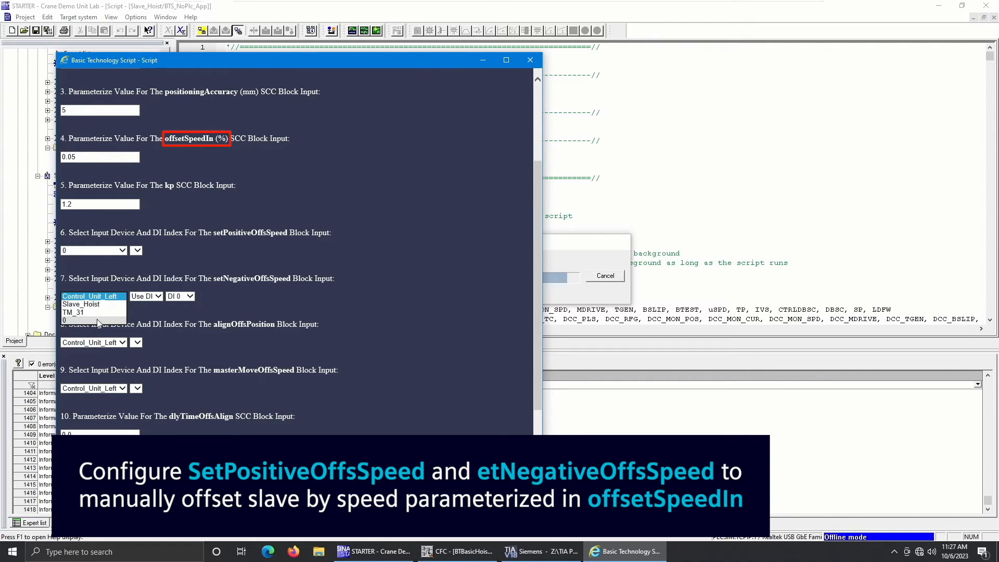
{"action": "left_click", "coordinate": [97, 320]}
{"action": "left_click", "coordinate": [227, 303]}
Set the alignOffsPosition input of the Synchronous Control block to 1
{"action": "scroll", "coordinate": [226, 297], "scroll_direction": "down", "scroll_amount": 1}
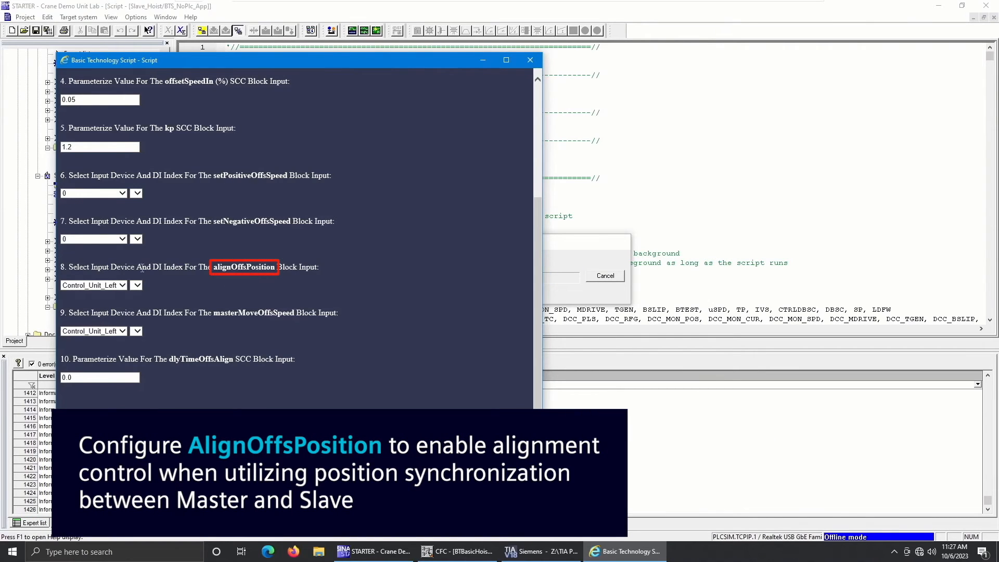
{"action": "left_click", "coordinate": [112, 285]}
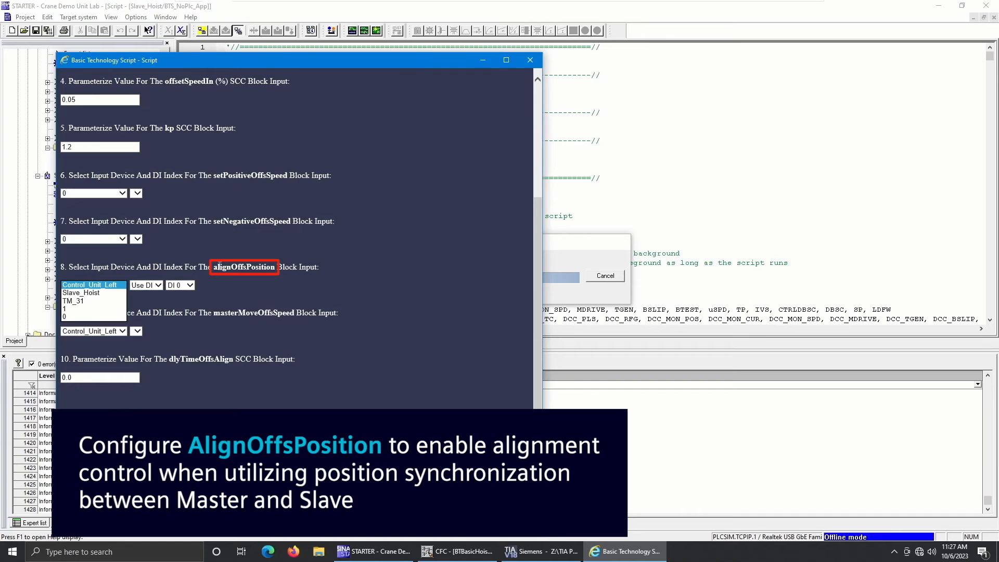
{"action": "left_click", "coordinate": [240, 267]}
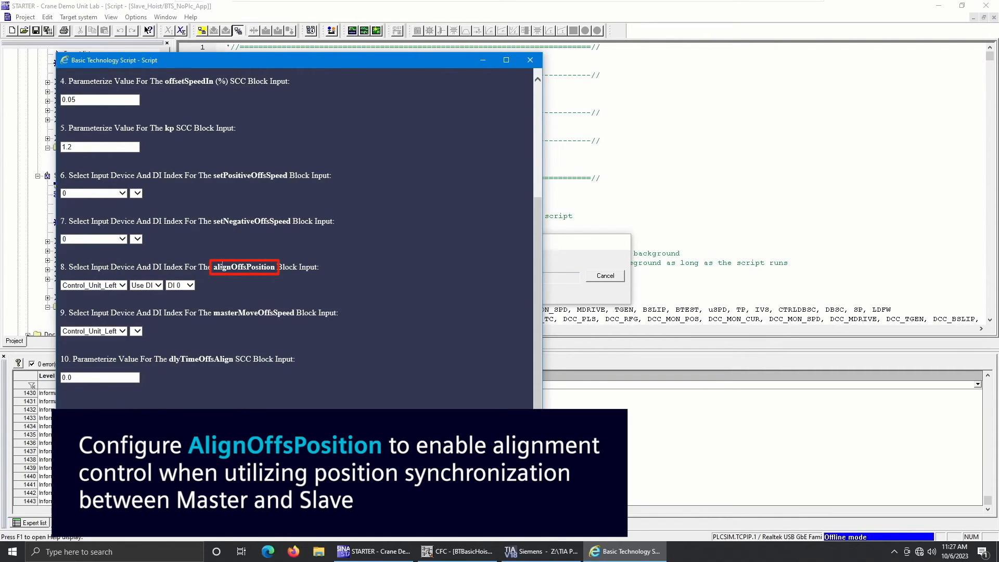
{"action": "left_click", "coordinate": [99, 285]}
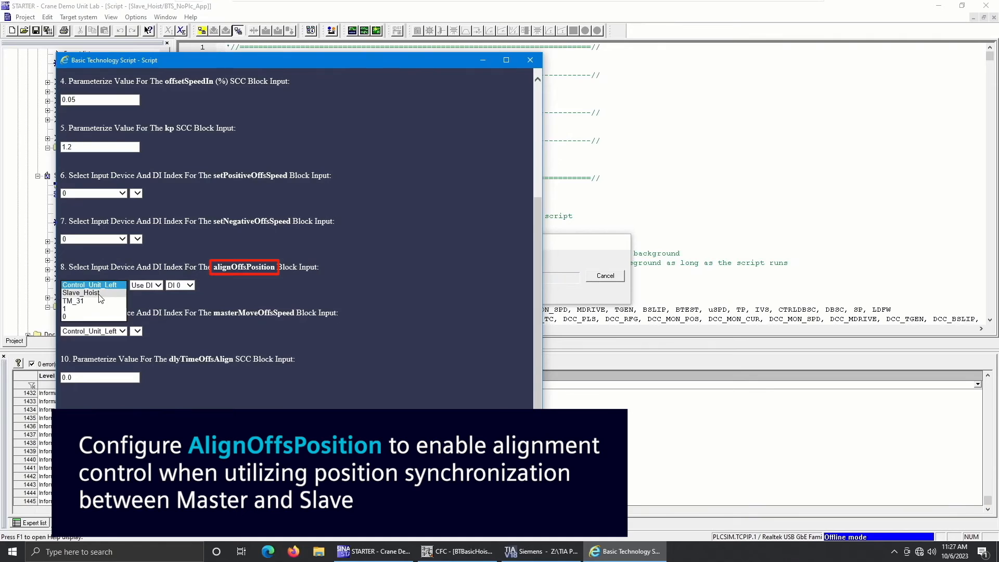
{"action": "left_click", "coordinate": [99, 309]}
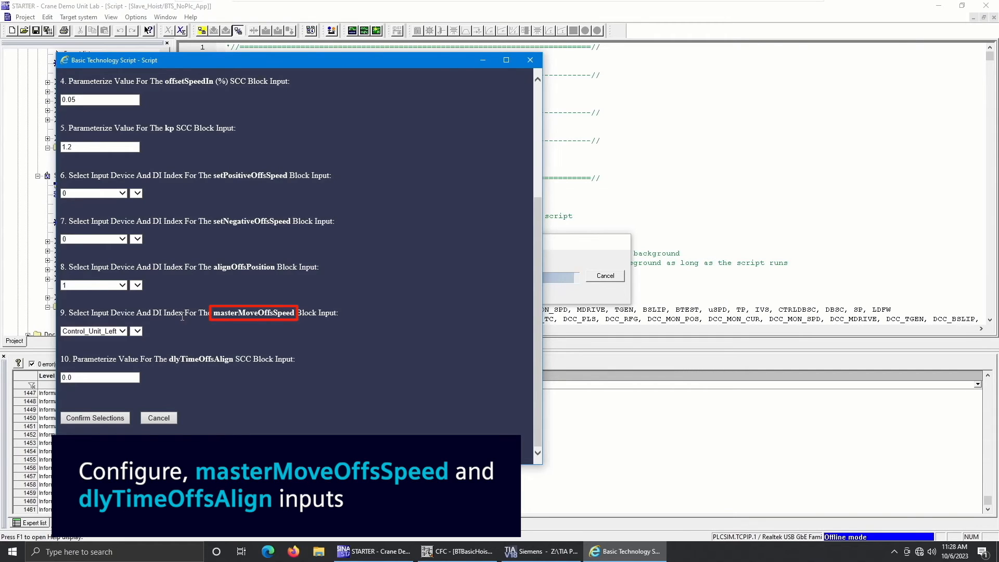
Set the masterMoveOffsSpeed input to 0 and confirm the Slave_Hoist Synchronous Control block selections
{"action": "left_click", "coordinate": [122, 327]}
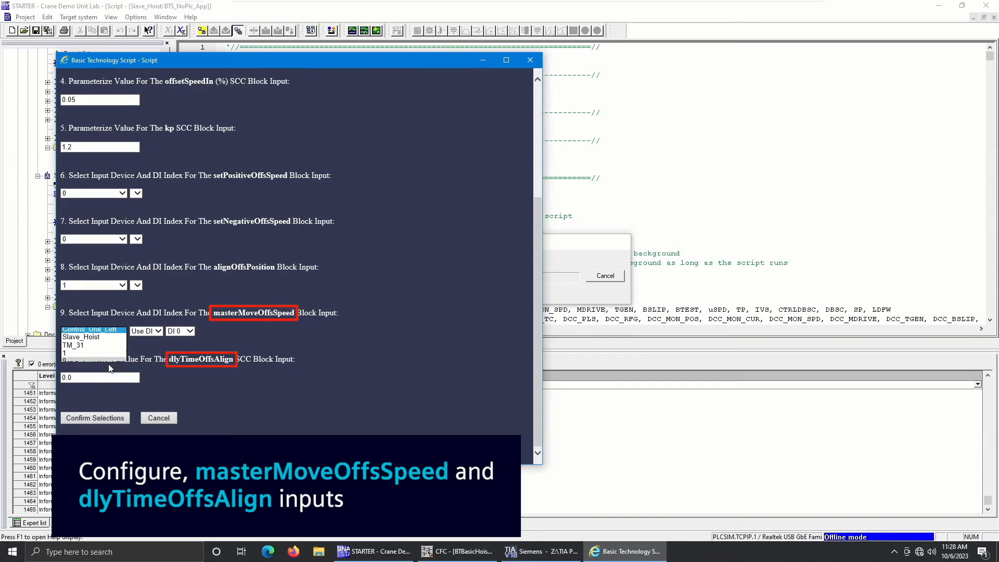
{"action": "left_click", "coordinate": [109, 362]}
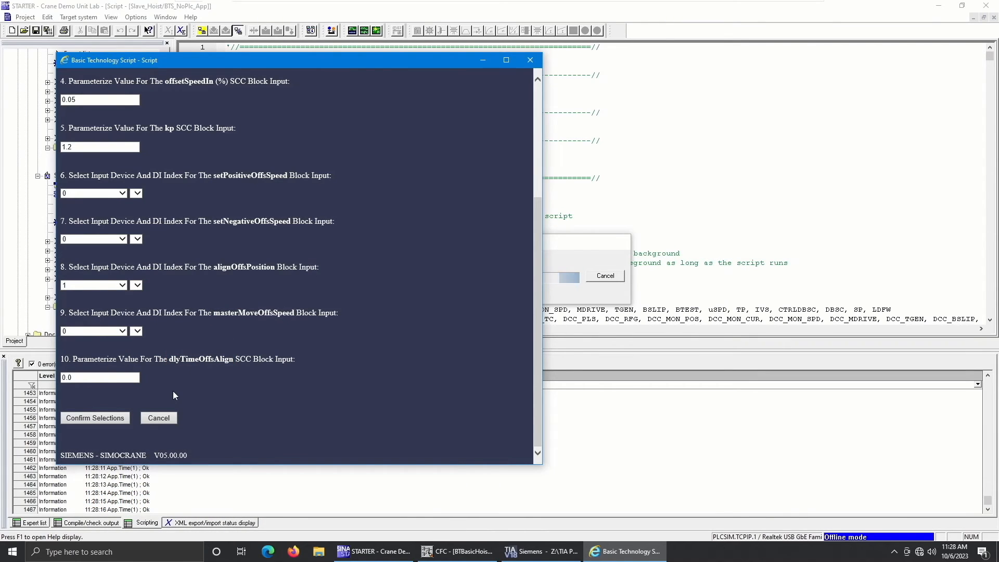
{"action": "left_click", "coordinate": [98, 417]}
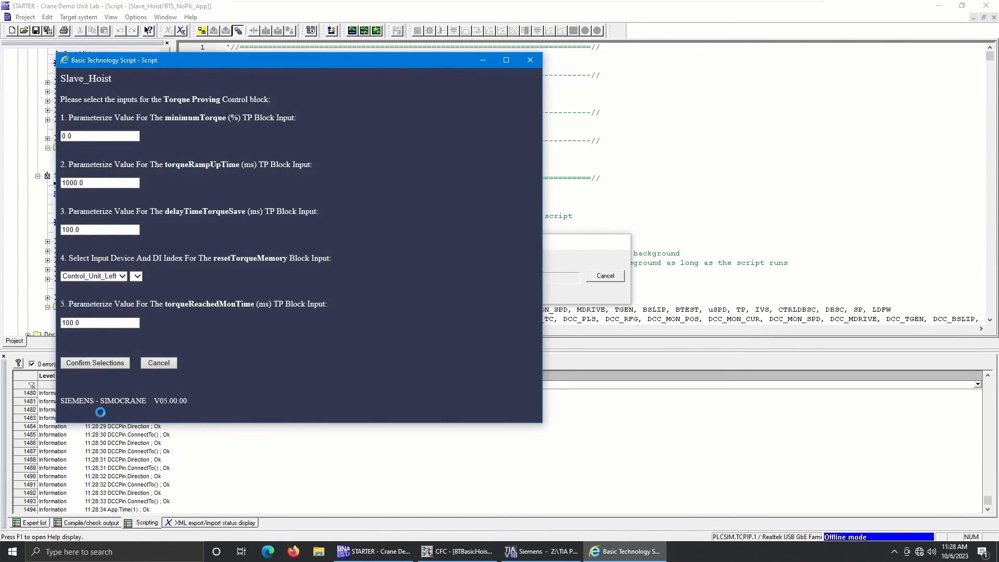
Set the resetTorqueMemory input of the Slave_Hoist Torque Proving block to 0 and confirm the block's selections
{"action": "left_click", "coordinate": [120, 276]}
{"action": "left_click", "coordinate": [94, 300]}
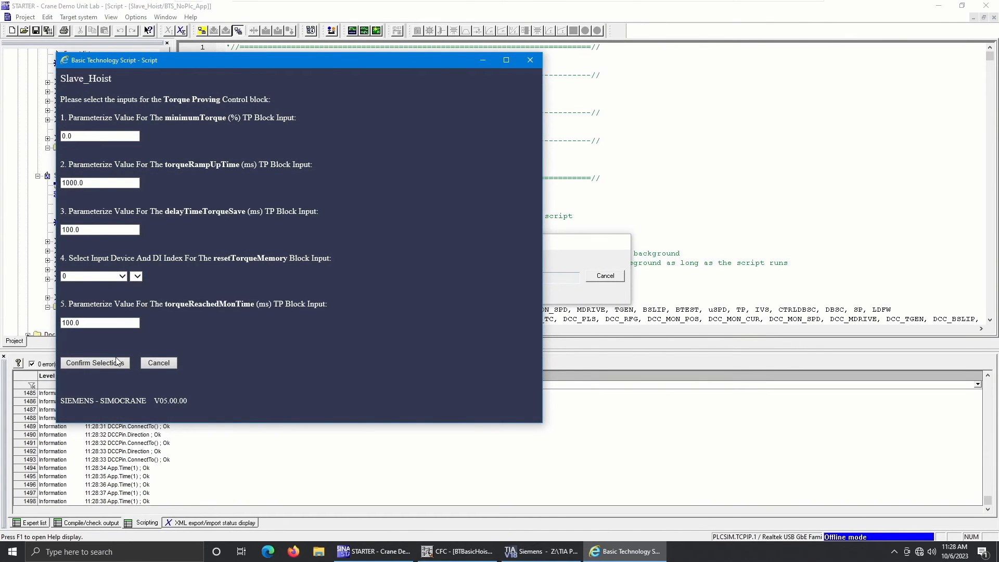
{"action": "left_click", "coordinate": [110, 360]}
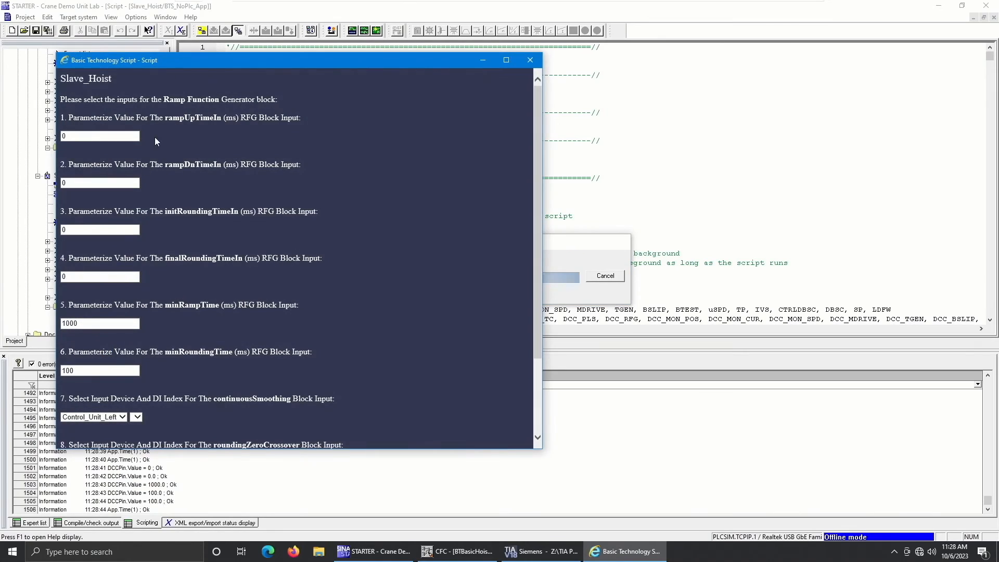
Set rampUpTimeIn and rampDnTimeIn to 3000 ms and initRoundingTimeIn and finalRoundingTimeIn to 250 ms in the Slave_Hoist Ramp Function Generator block
{"action": "left_click", "coordinate": [116, 137]}
{"action": "key", "text": "BackSpace"}
{"action": "type", "text": "3000"}
{"action": "key", "text": "Tab"}
{"action": "type", "text": "3000"}
{"action": "key", "text": "Tab"}
{"action": "type", "text": "250"}
{"action": "key", "text": "Tab"}
{"action": "type", "text": "2"}
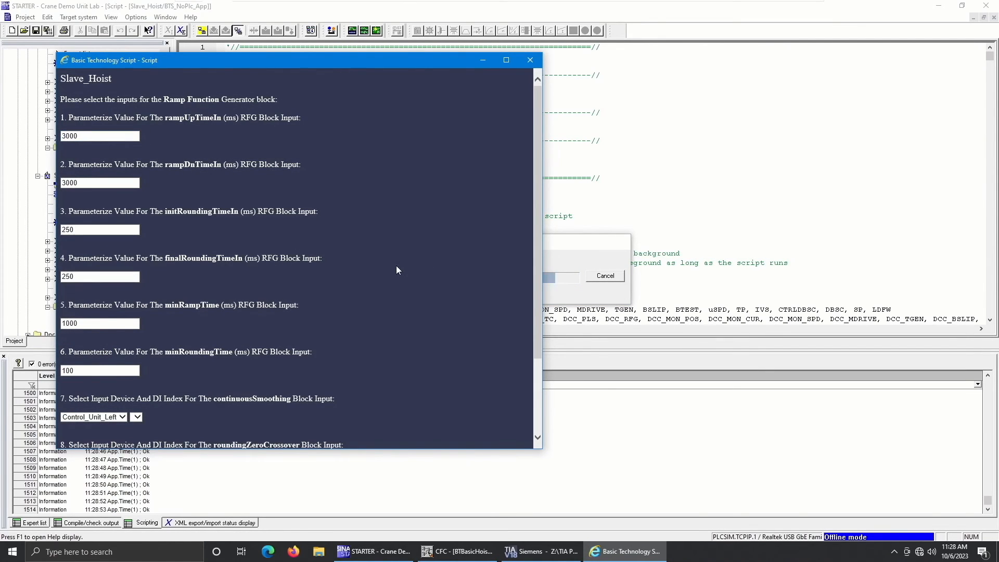
Set continuousSmoothing and roundingZeroCrossover to 0 and confirm the Slave_Hoist Ramp Function Generator block selections
{"action": "scroll", "coordinate": [401, 265], "scroll_direction": "down", "scroll_amount": 3}
{"action": "left_click", "coordinate": [125, 316]}
{"action": "left_click", "coordinate": [106, 350]}
{"action": "left_click", "coordinate": [92, 317]}
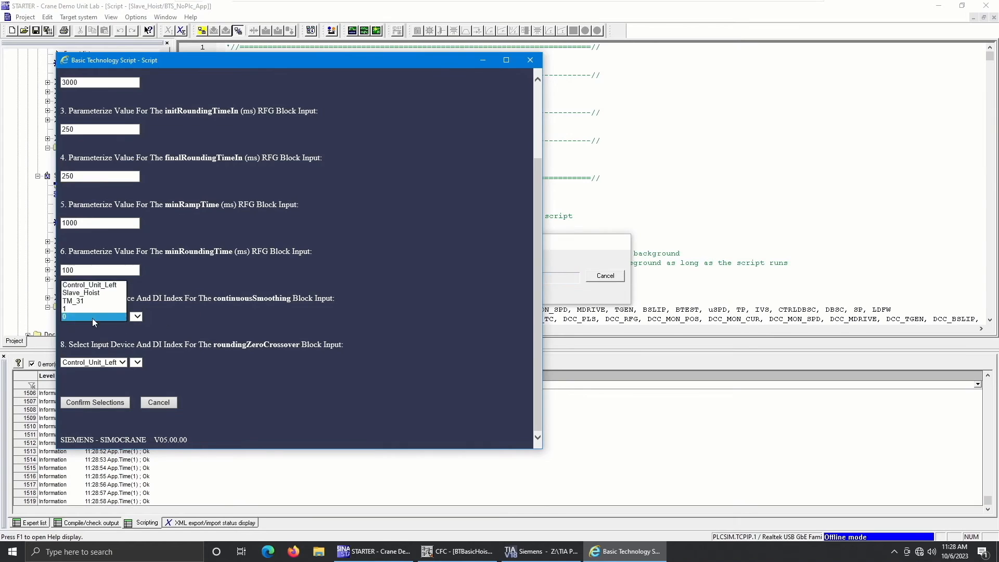
{"action": "left_click", "coordinate": [92, 317]}
{"action": "left_click", "coordinate": [94, 362]}
{"action": "left_click", "coordinate": [82, 394]}
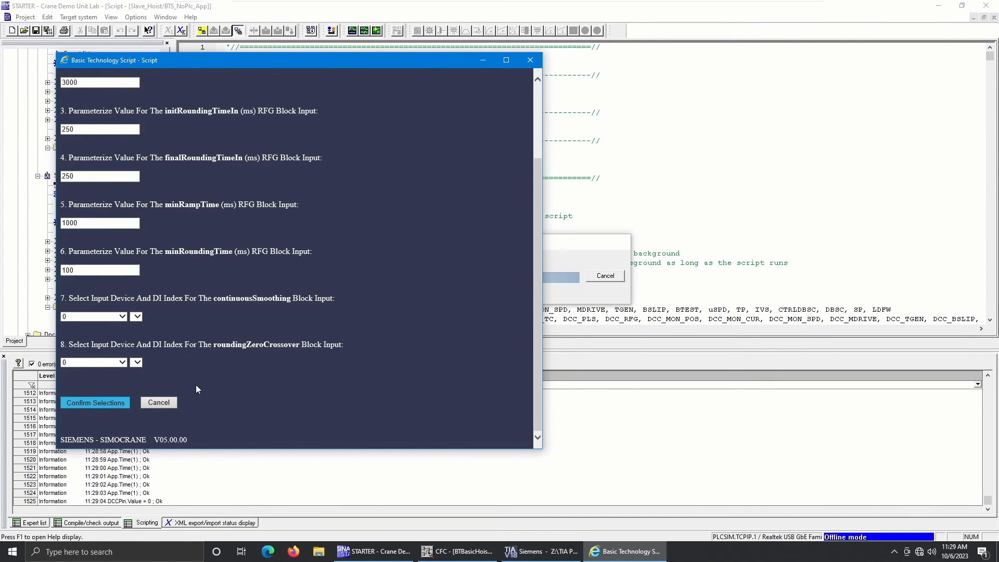
{"action": "key", "text": "Return"}
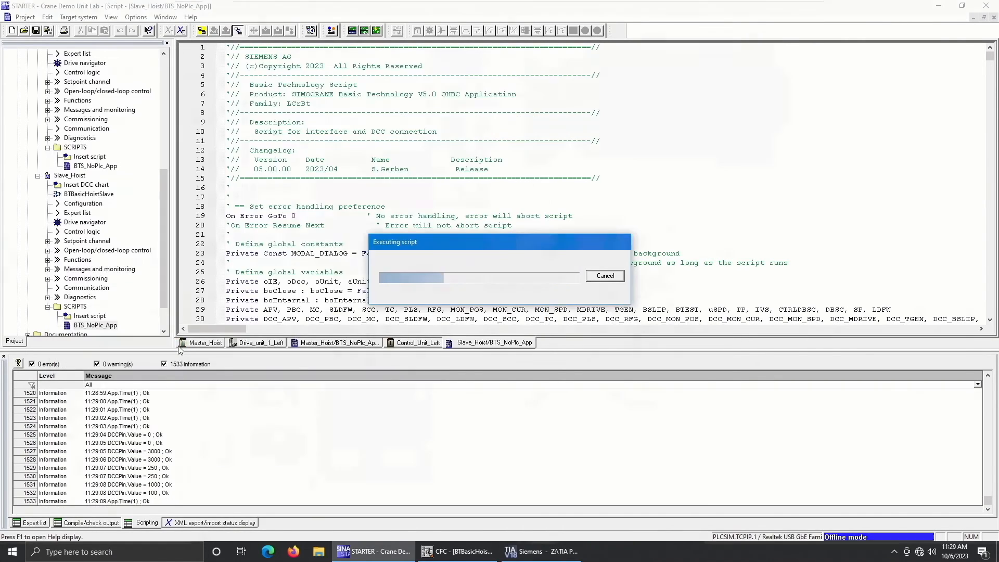